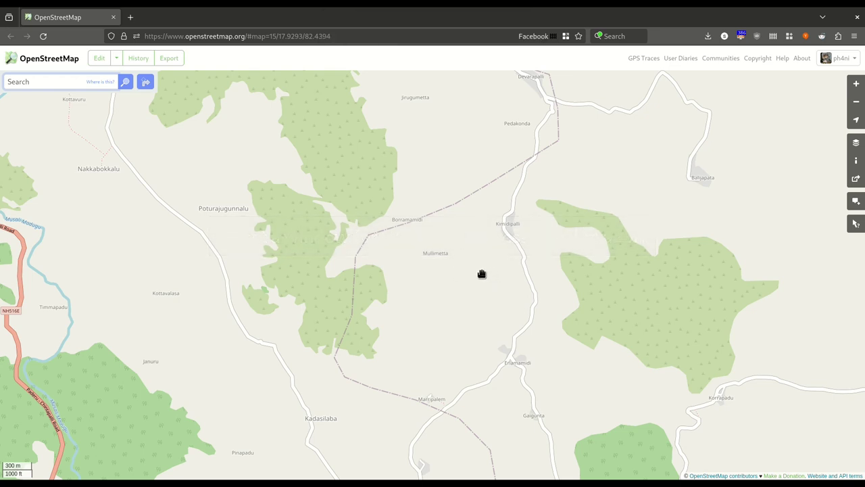
- Open the map area around Mullimetta and Kimidipalli for editing
scroll(448, 296, "down", 2)
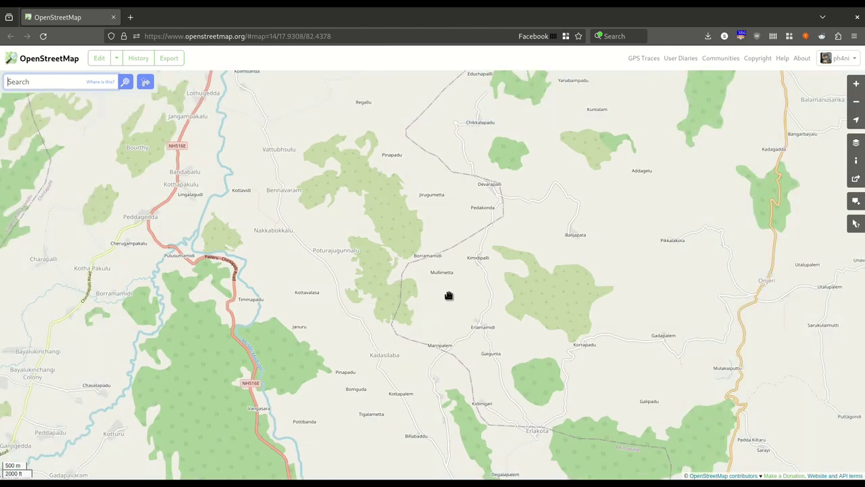
scroll(449, 295, "up", 2)
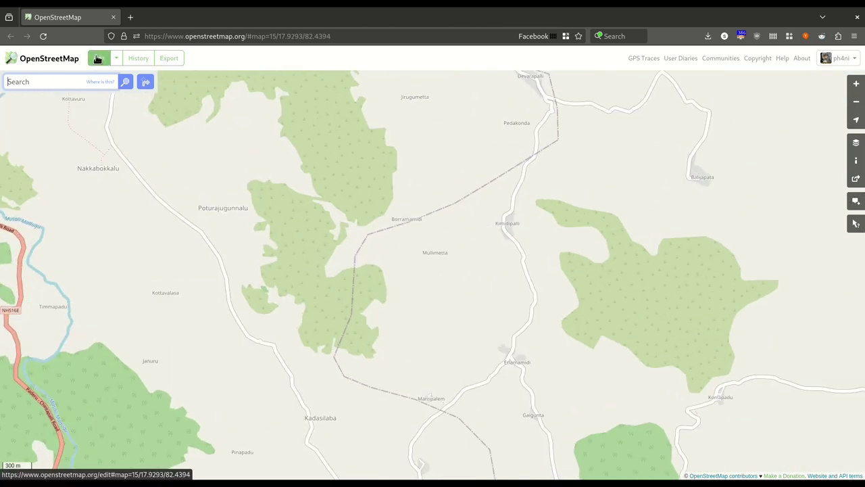
left_click(838, 36)
left_click(767, 15)
left_click(836, 60)
left_click(630, 193)
left_click(103, 60)
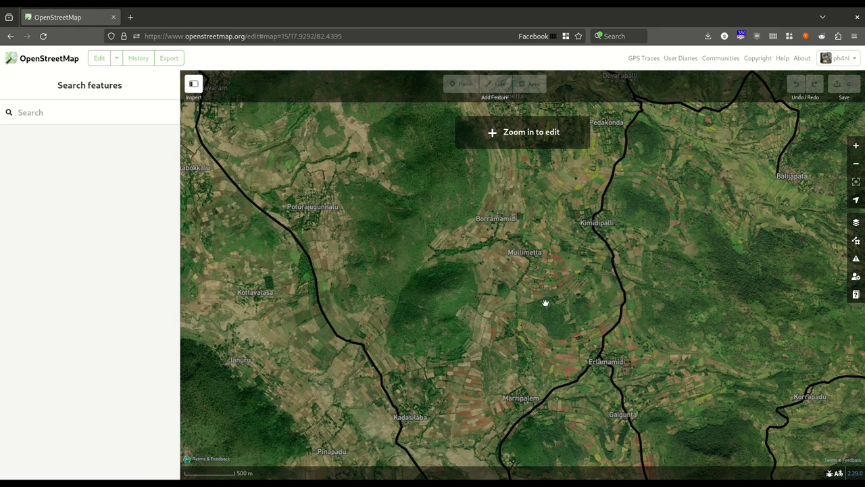
- Examine the existing tree point, the Mullimetta hamlet point and the tertiary road leading to it
scroll(538, 282, "up", 5)
left_click_drag(550, 266, 479, 323)
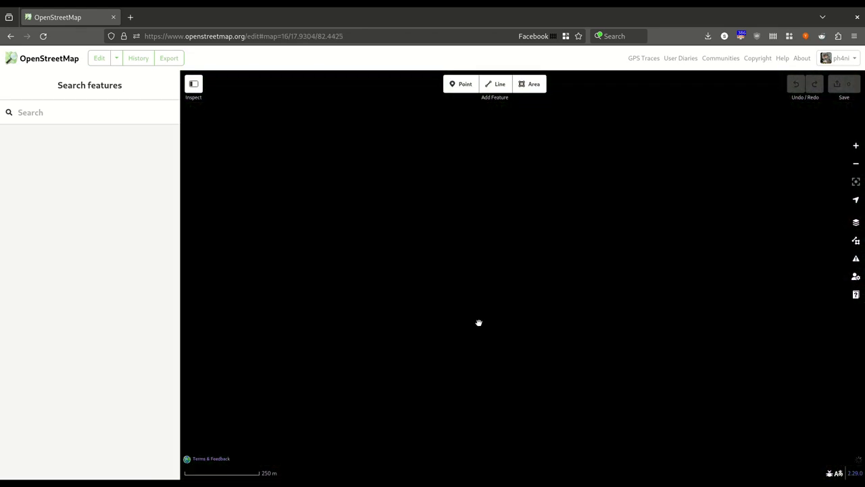
scroll(635, 341, "up", 2)
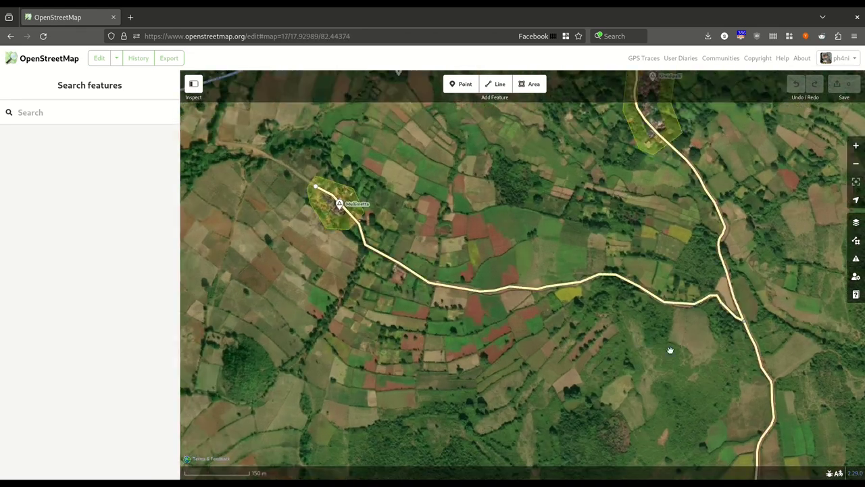
left_click_drag(685, 345, 641, 356)
left_click_drag(466, 216, 558, 324)
left_click_drag(460, 275, 540, 298)
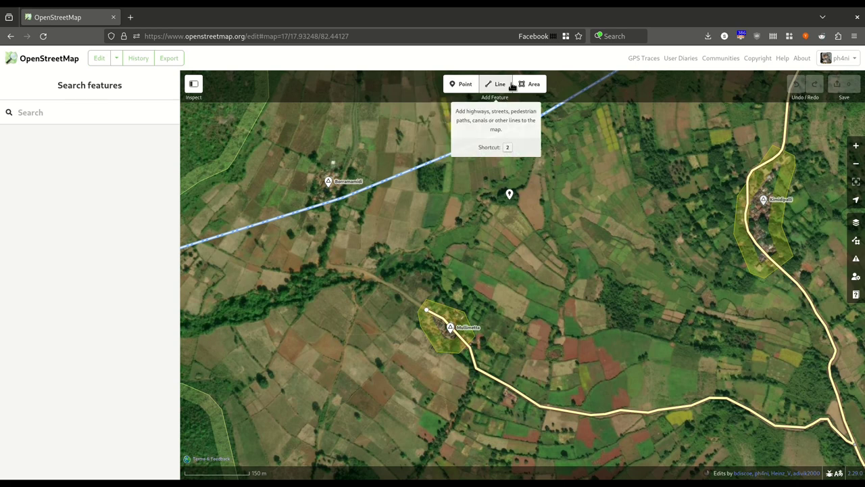
left_click(509, 195)
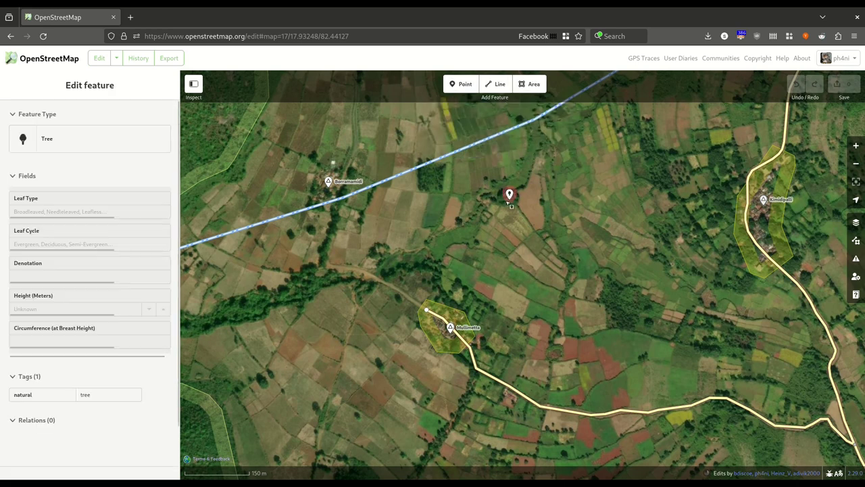
left_click(452, 331)
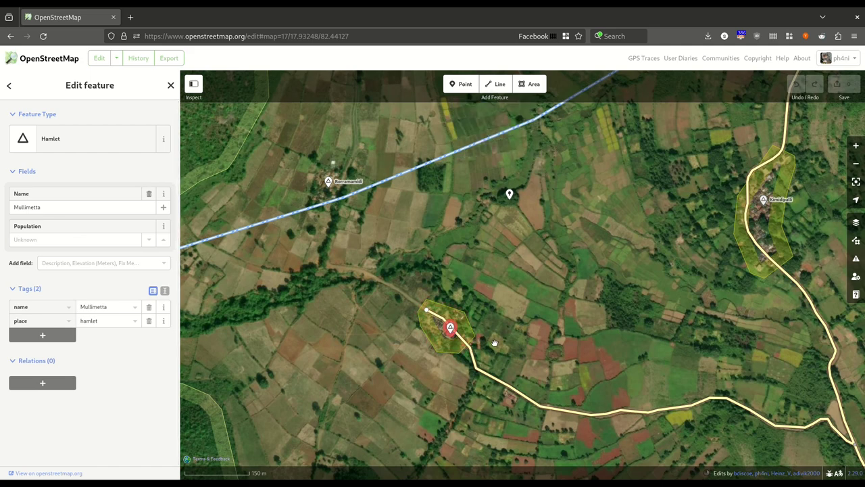
left_click(471, 360)
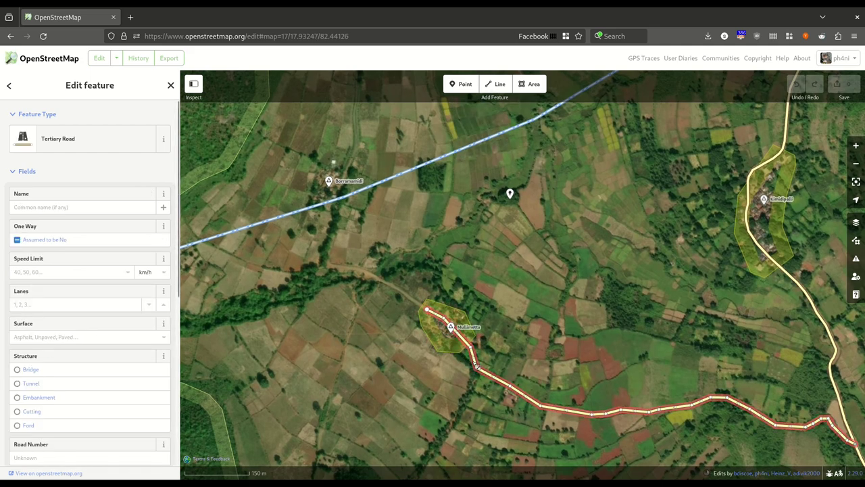
- Inspect the boundary line near Borramamidi and its G.Madugula administrative boundary relation
scroll(471, 352, "up", 2)
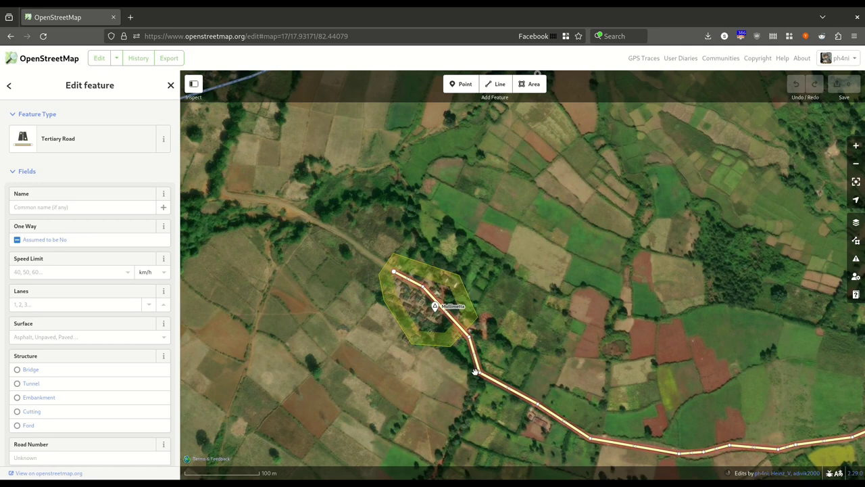
left_click_drag(479, 225, 552, 349)
left_click(537, 332)
left_click(397, 175)
scroll(406, 200, "down", 2)
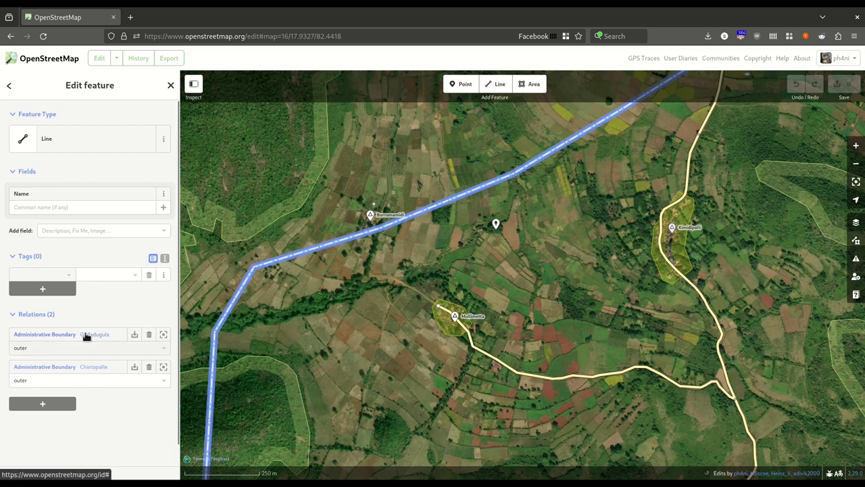
left_click(85, 334)
scroll(450, 324, "up", 6)
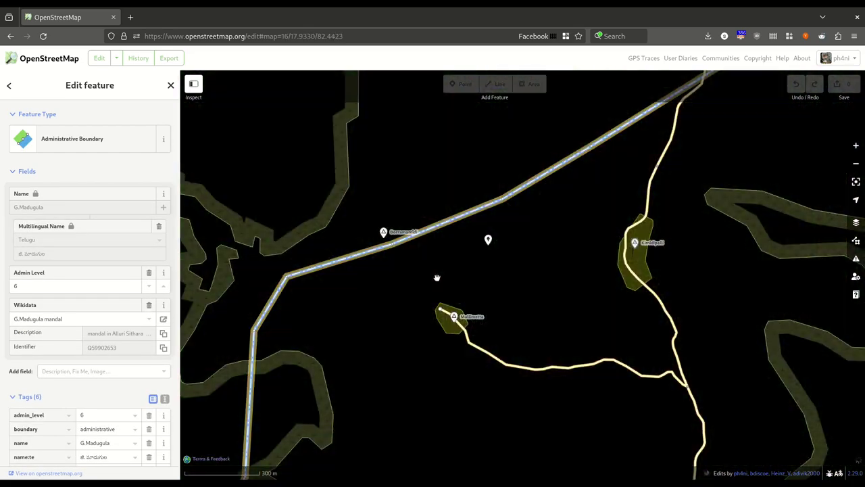
left_click(457, 277)
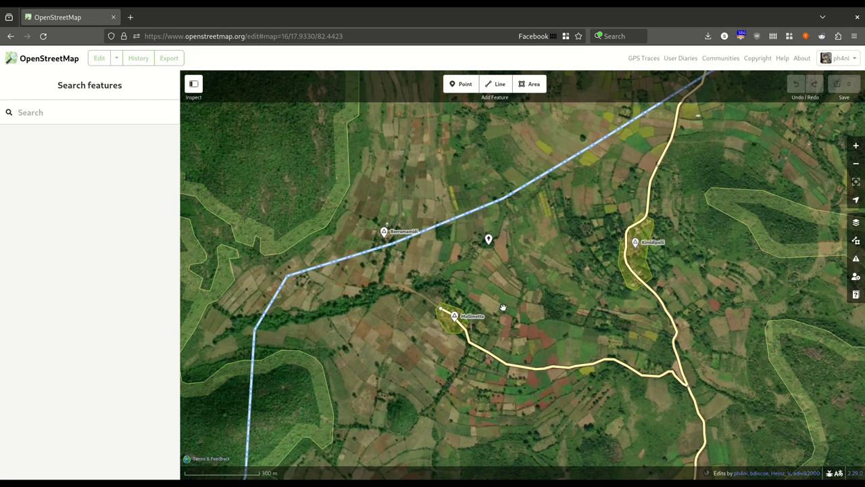
- Examine the scrub area northwest of Borramamidi and the residential area around Kimidipalli
left_click_drag(464, 296, 615, 345)
left_click(502, 177)
left_click_drag(527, 168, 564, 272)
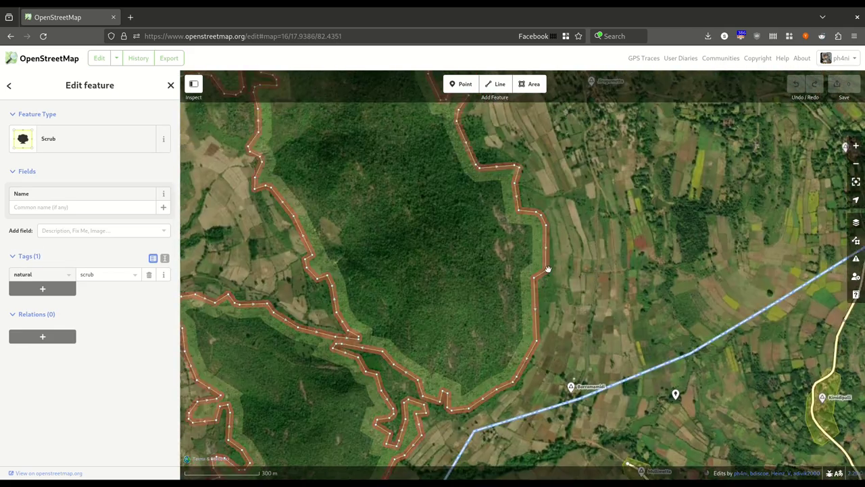
left_click_drag(419, 221, 460, 322)
left_click_drag(425, 254, 437, 329)
left_click_drag(541, 194, 490, 112)
left_click_drag(676, 378, 469, 141)
left_click(618, 253)
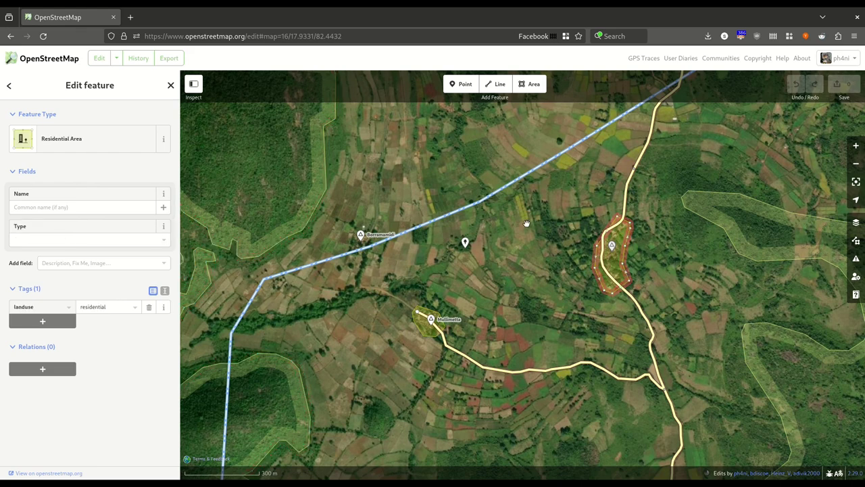
left_click(496, 289)
- Add a tree point south of Borramamidi, beside the bend of the dirt road
left_click_drag(484, 298, 531, 252)
scroll(511, 278, "up", 3)
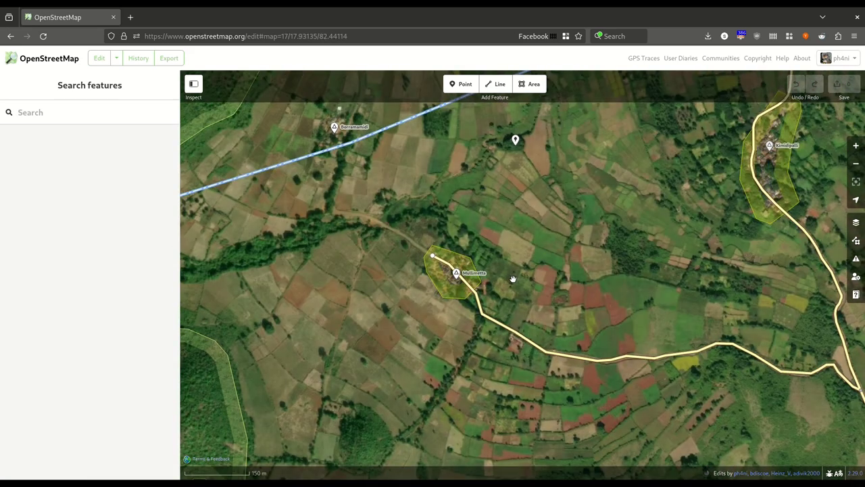
left_click(461, 84)
left_click_drag(209, 280, 376, 282)
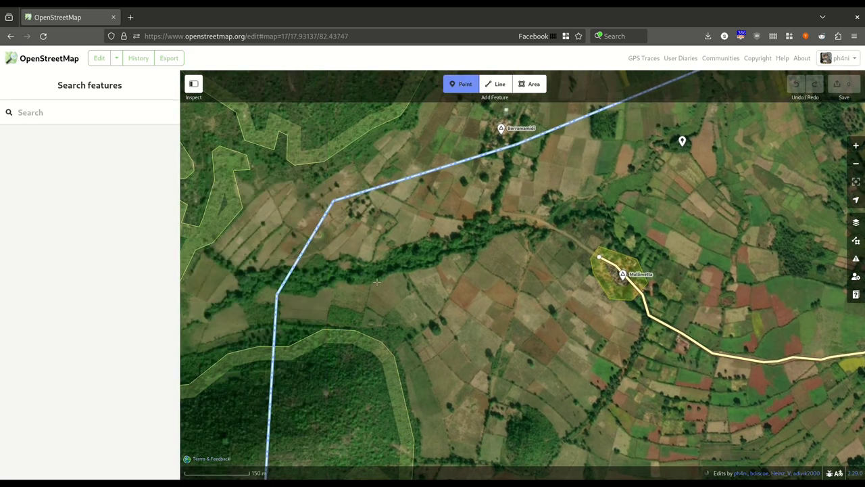
left_click_drag(435, 234, 365, 289)
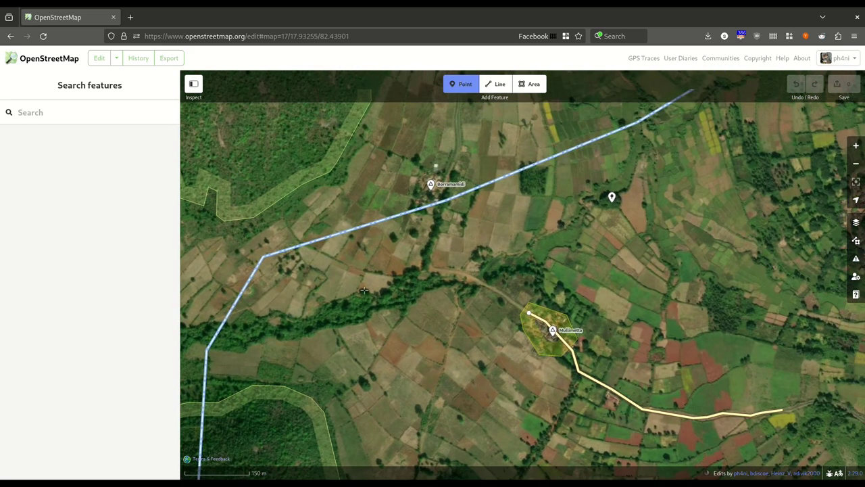
scroll(460, 249, "up", 4)
left_click(388, 257)
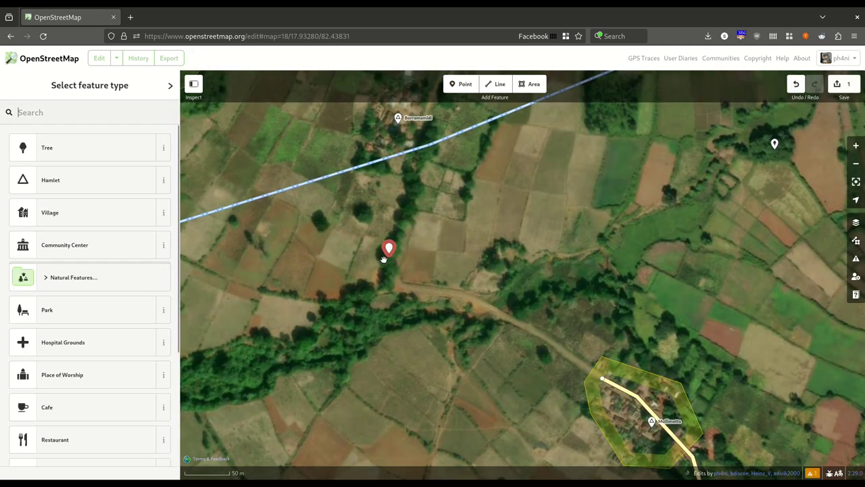
left_click(50, 152)
left_click(525, 276)
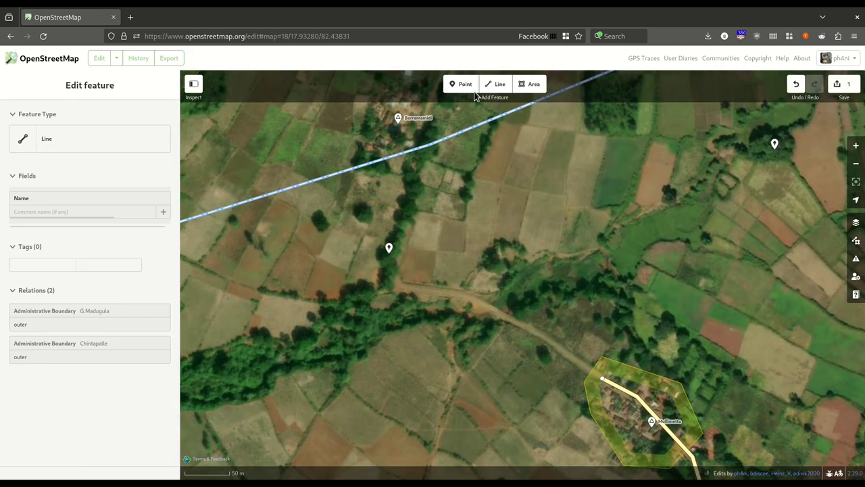
left_click(388, 248)
left_click(397, 252)
left_click(622, 375)
left_click(435, 258)
left_click(605, 380)
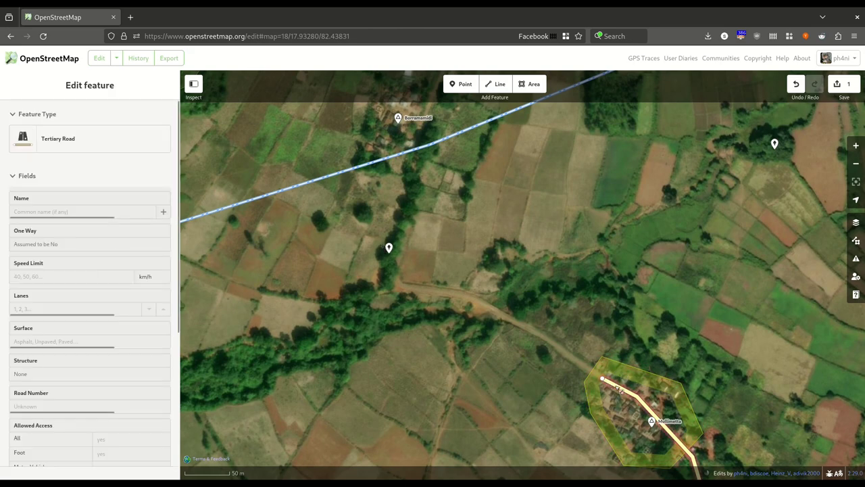
- Draw a tertiary road from the road end at Mullimetta along the dirt track, turning north towards Borramamidi
left_click(497, 84)
left_click_drag(399, 359, 500, 267)
left_click(703, 287)
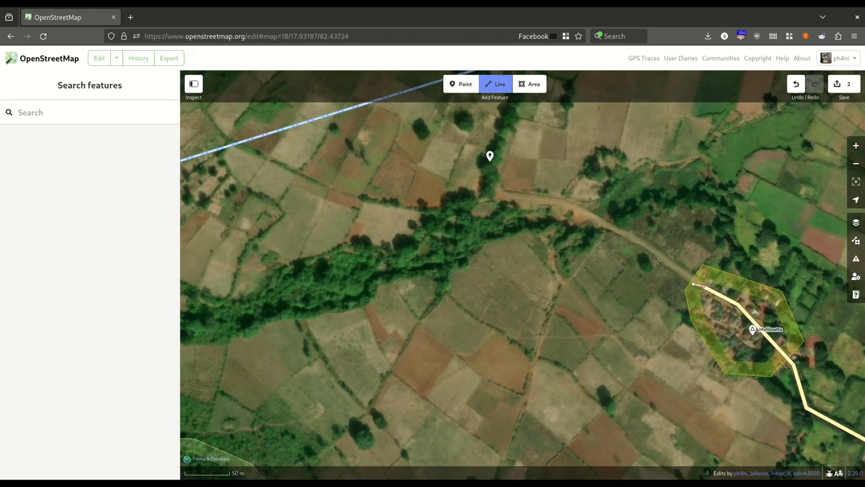
left_click(492, 192)
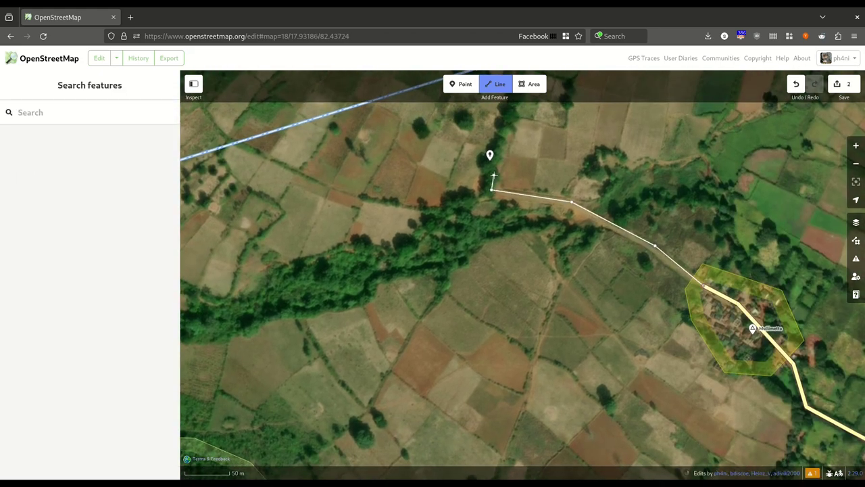
double_click(505, 123)
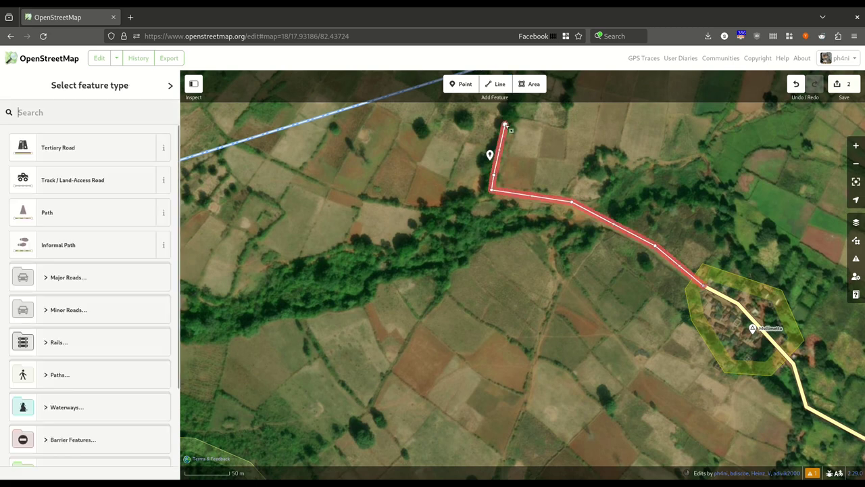
left_click(75, 152)
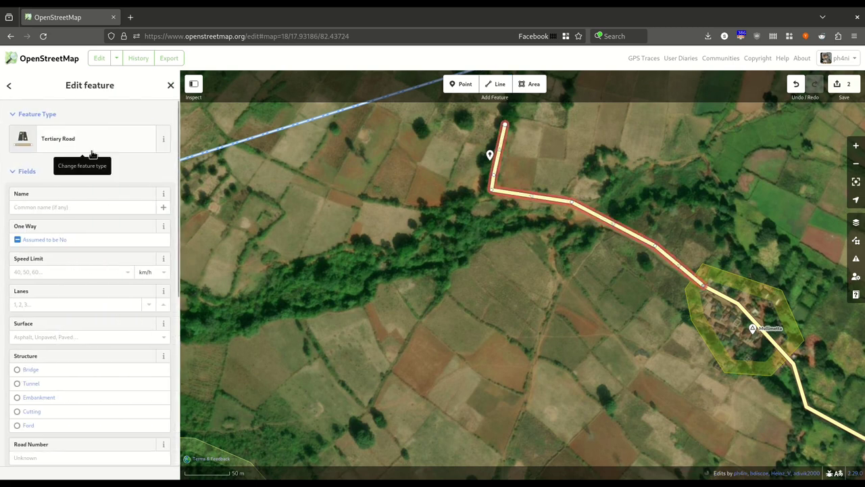
left_click(575, 280)
- Continue the new tertiary road from its northern end along the track past Borramamidi
left_click_drag(575, 280, 439, 295)
left_click_drag(465, 151, 462, 224)
left_click(365, 215)
right_click(365, 215)
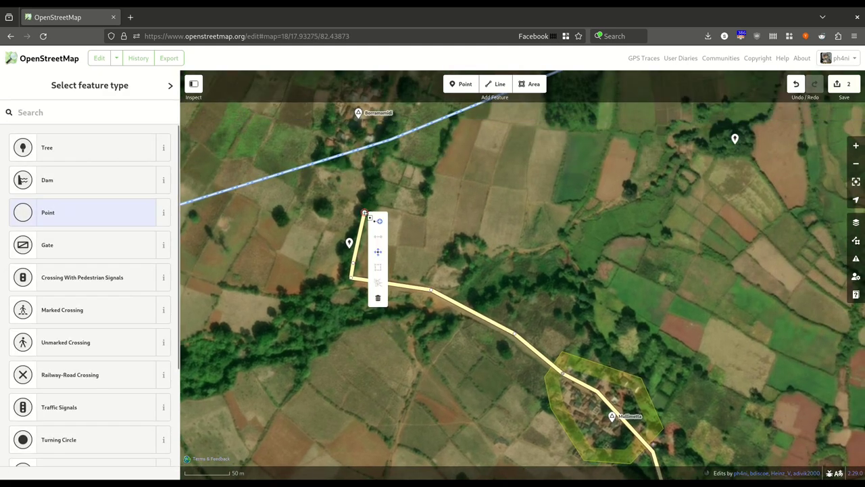
left_click(376, 218)
left_click_drag(401, 117, 381, 228)
left_click(386, 192)
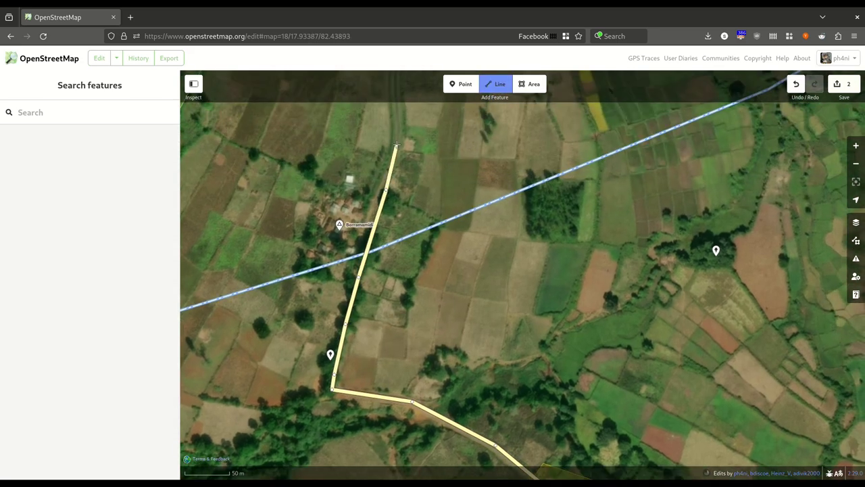
left_click(397, 108)
key("Escape")
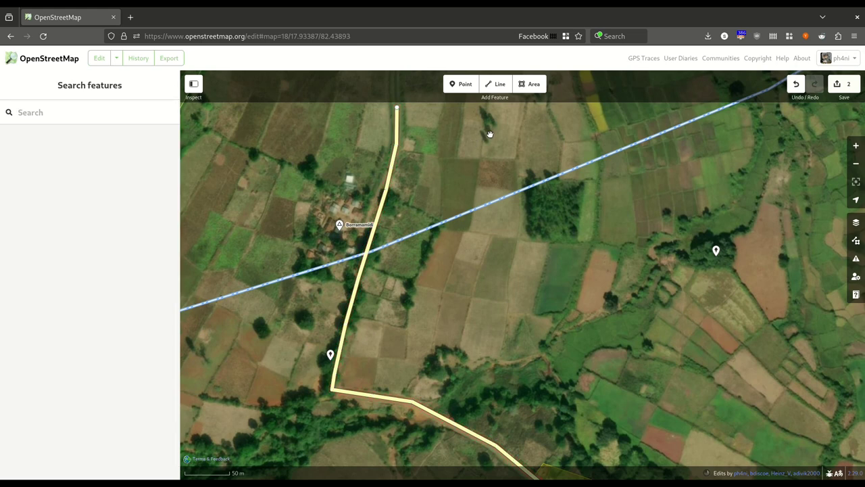
- Draw an area around the houses of Borramamidi and set its feature type to Residential Area
left_click(529, 86)
left_click(368, 200)
left_click(315, 195)
left_click(295, 258)
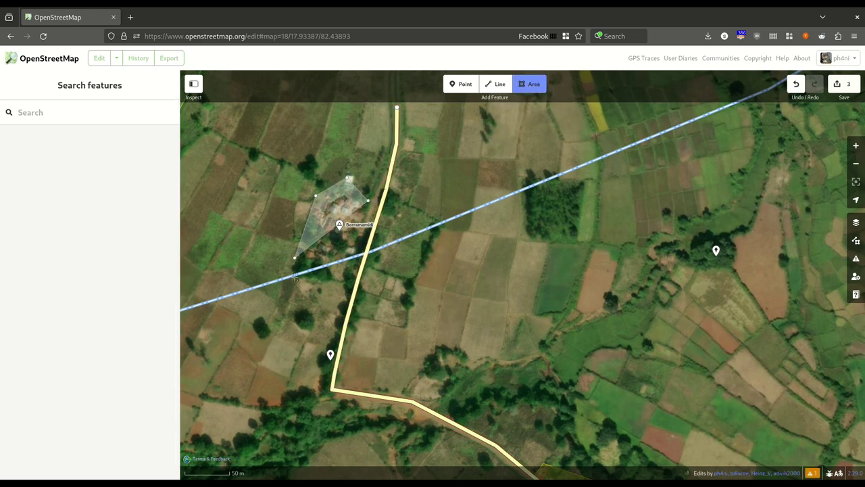
left_click(299, 280)
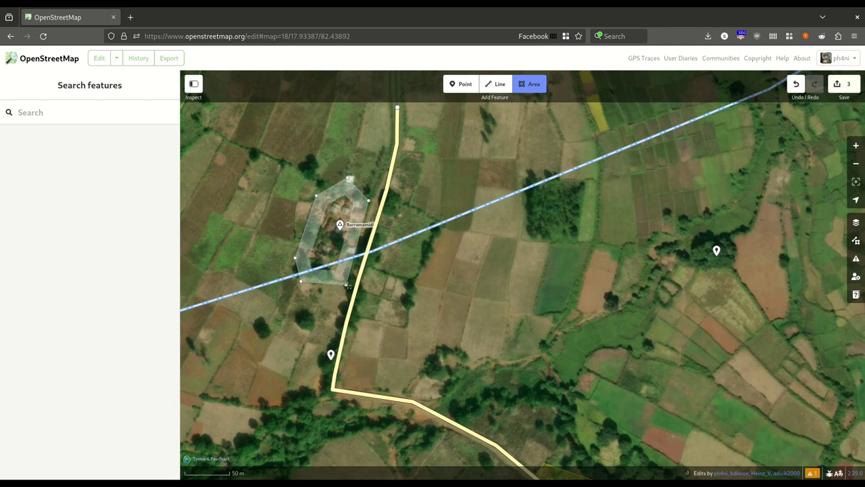
double_click(346, 285)
scroll(321, 240, "up", 2)
left_click_drag(331, 236, 378, 238)
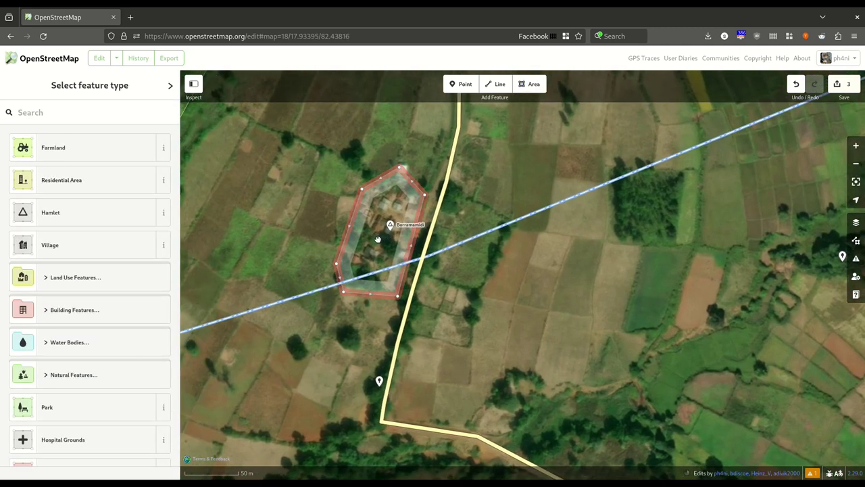
left_click(53, 182)
scroll(375, 240, "up", 3)
left_click(378, 238)
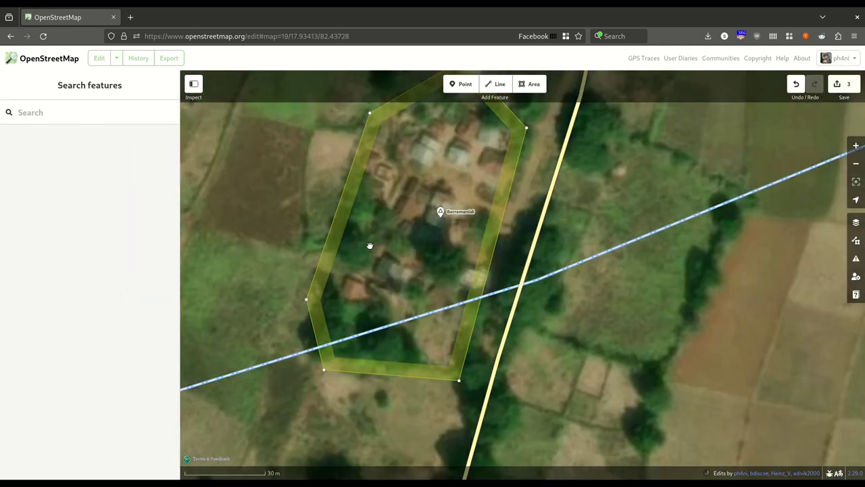
- Trace an area around the large pale-roofed house in northern Borramamidi, fit its corners to the roof and square it
scroll(369, 246, "up", 3)
left_click_drag(375, 298, 387, 242)
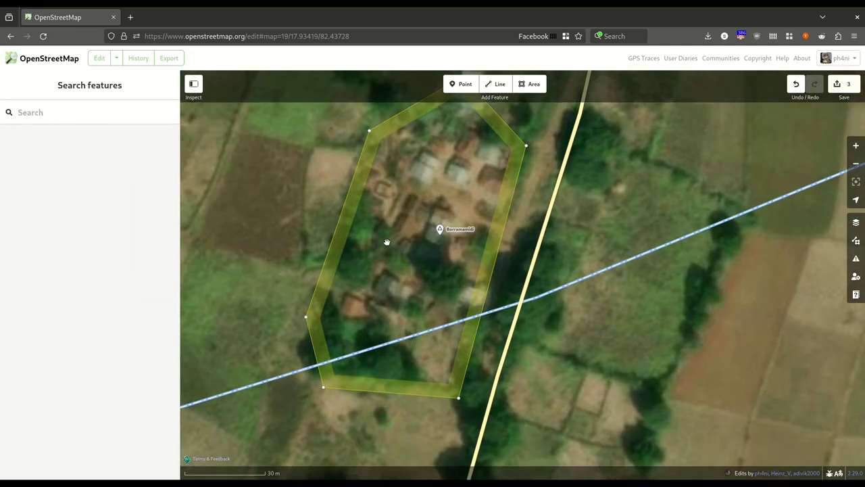
left_click(530, 85)
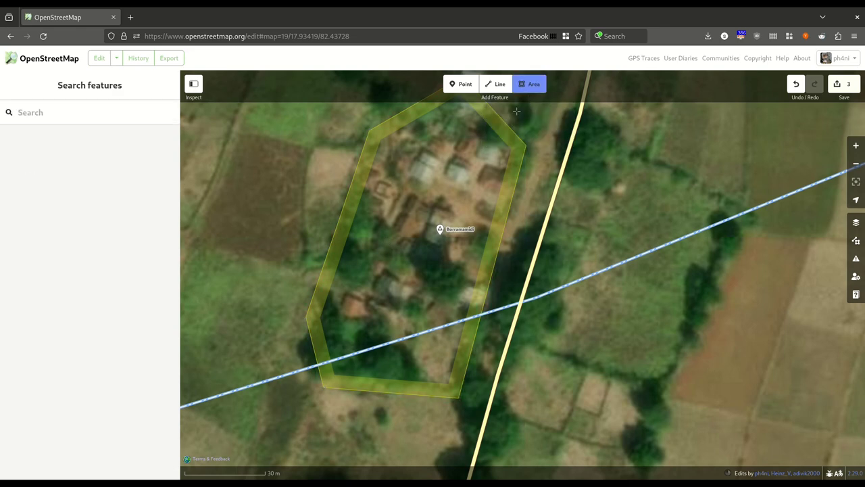
left_click(413, 161)
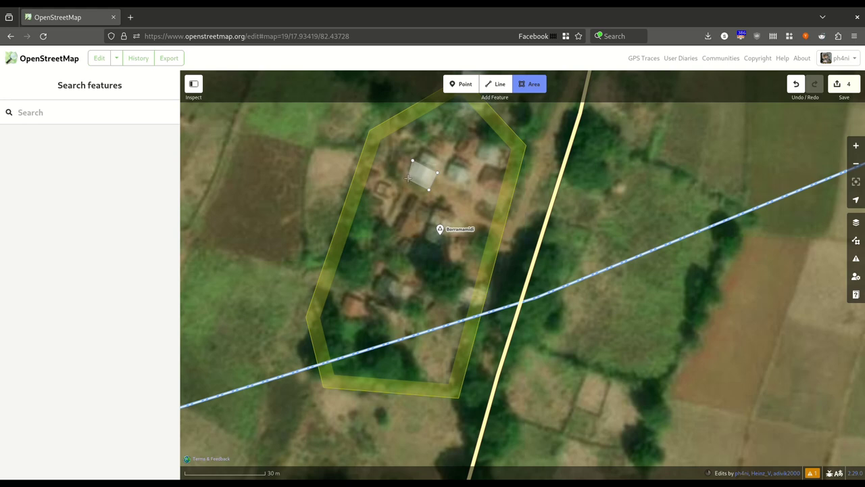
scroll(404, 176, "down", 1)
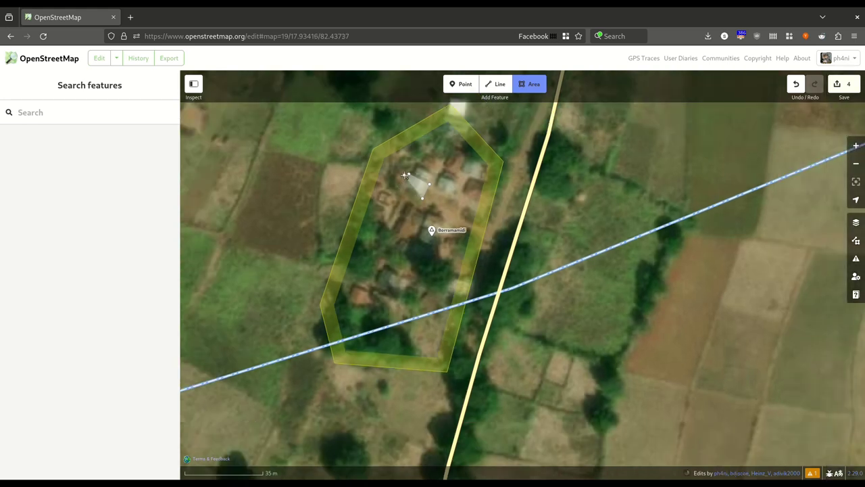
key("Escape")
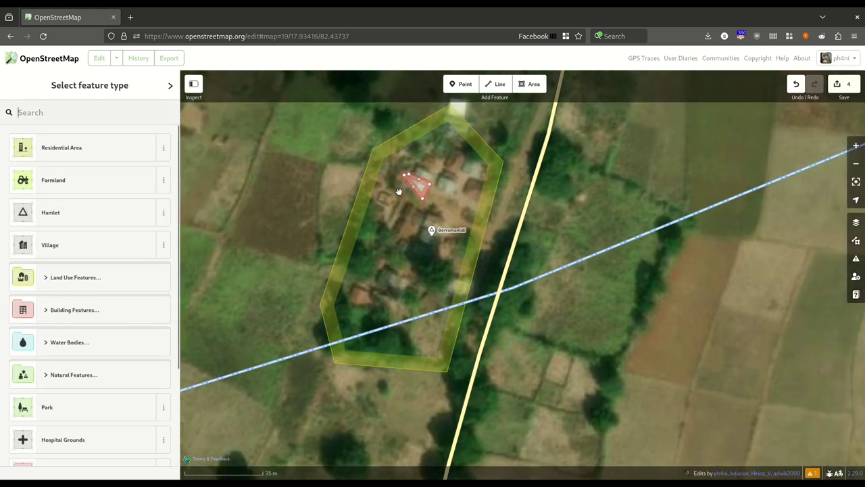
scroll(400, 192, "up", 2)
left_click_drag(408, 170, 405, 191)
left_click(405, 192)
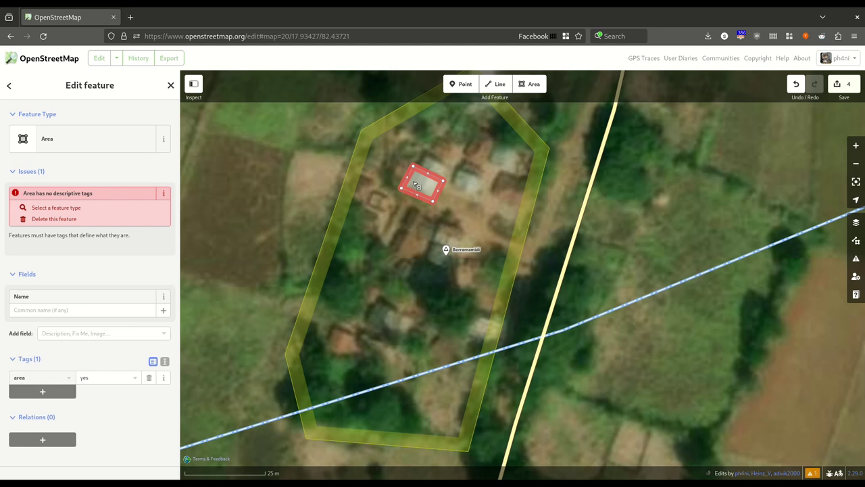
right_click(417, 186)
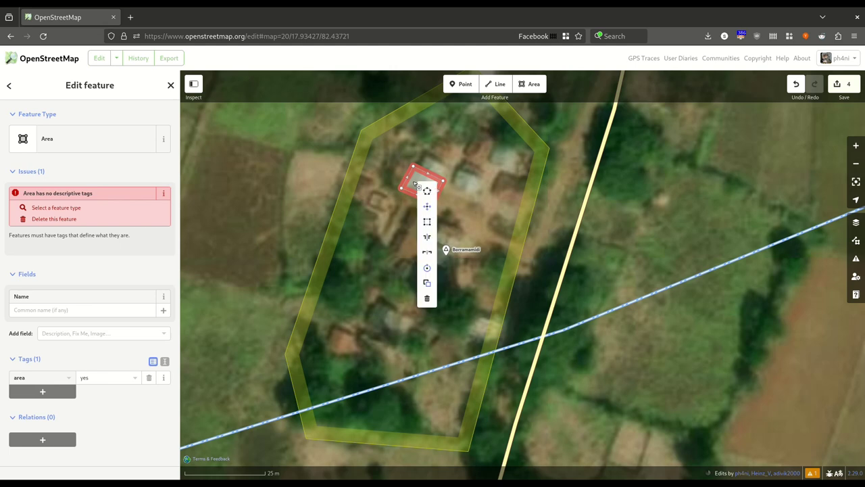
left_click(427, 223)
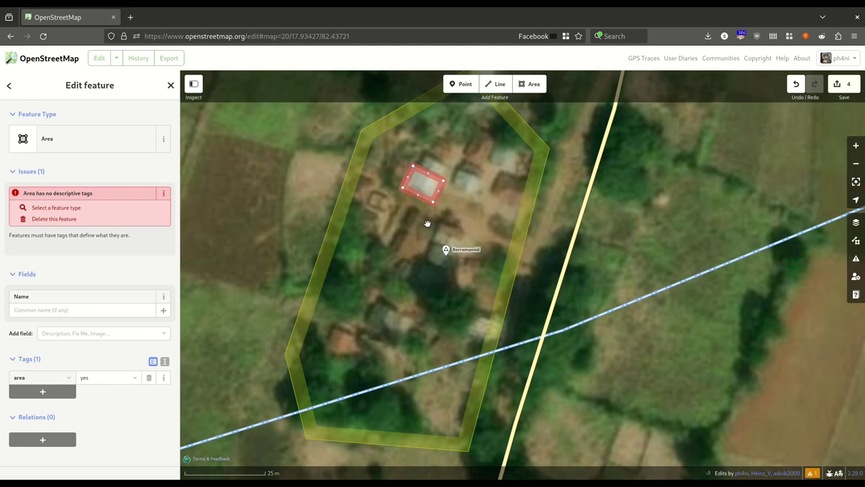
- Try to circularize the house outline and undo that change
right_click(410, 176)
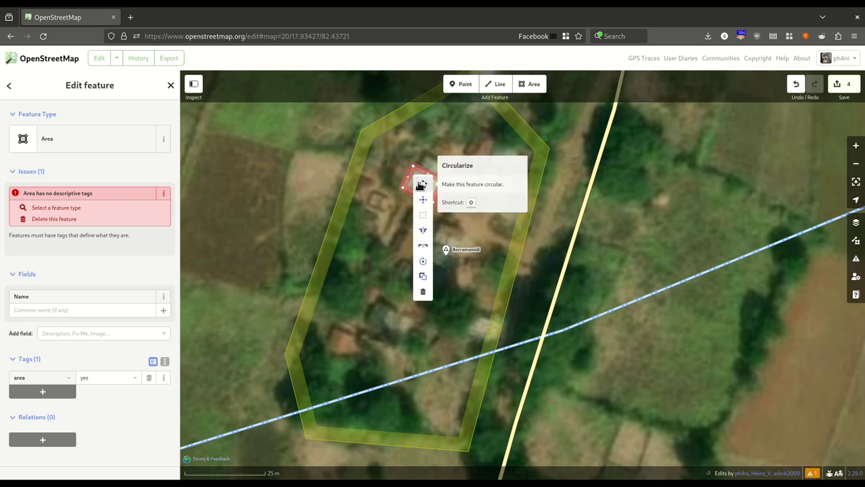
left_click(421, 184)
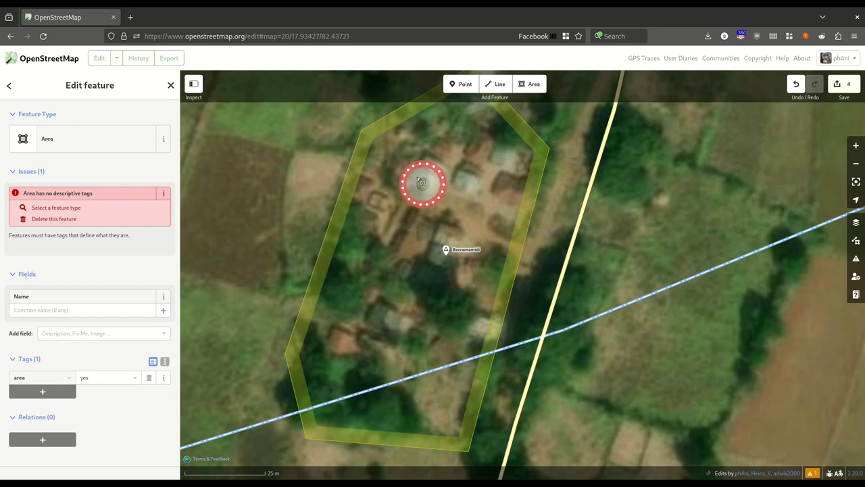
left_click(796, 84)
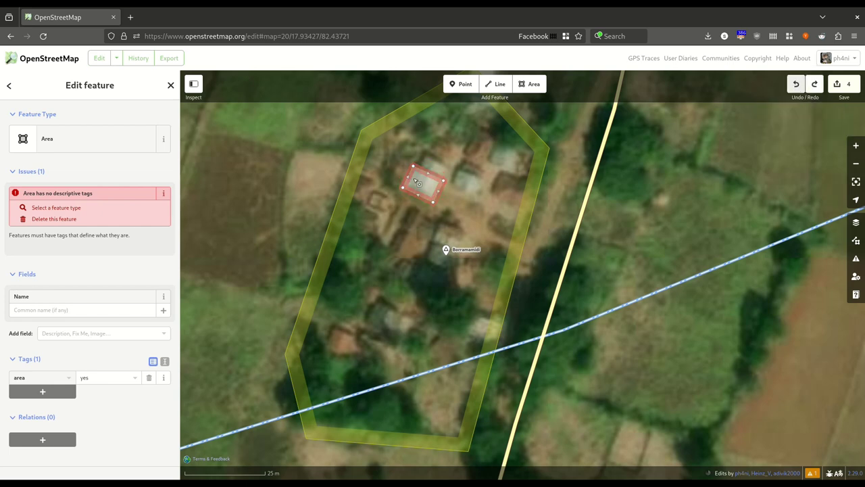
- Set the feature type of the squared outline in northern Borramamidi to House
left_click(92, 150)
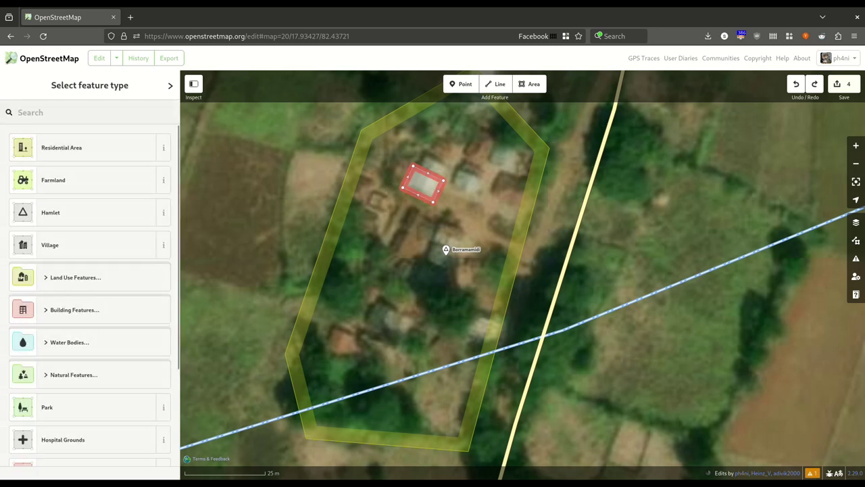
type("house")
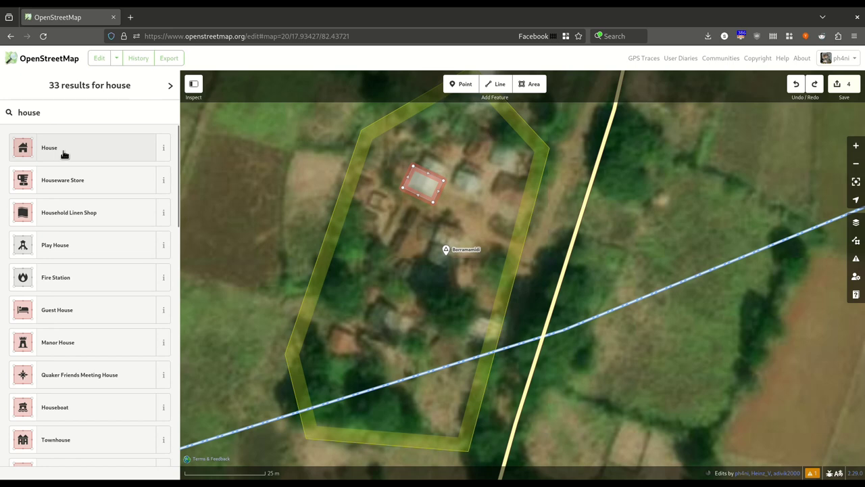
left_click(63, 150)
left_click(435, 218)
left_click(424, 190)
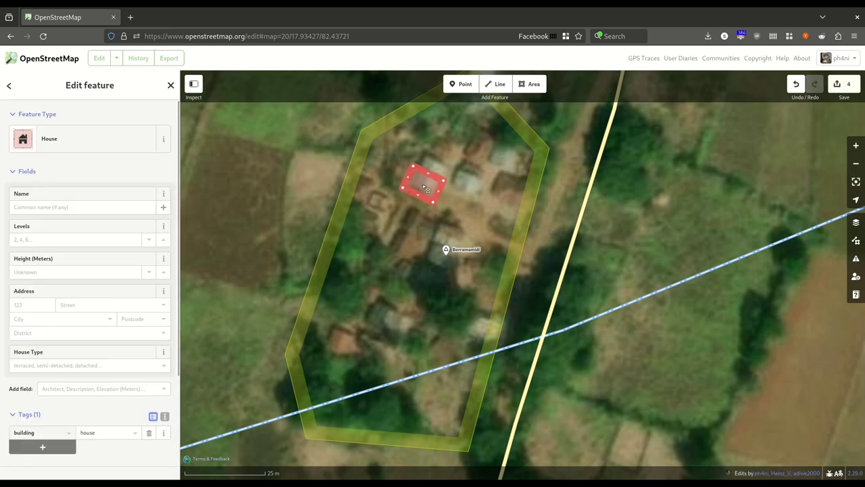
left_click(465, 182)
- Trace an area around the reddish-roofed house in southwestern Borramamidi and square its corners
left_click_drag(466, 197, 481, 168)
left_click(530, 84)
left_click(350, 298)
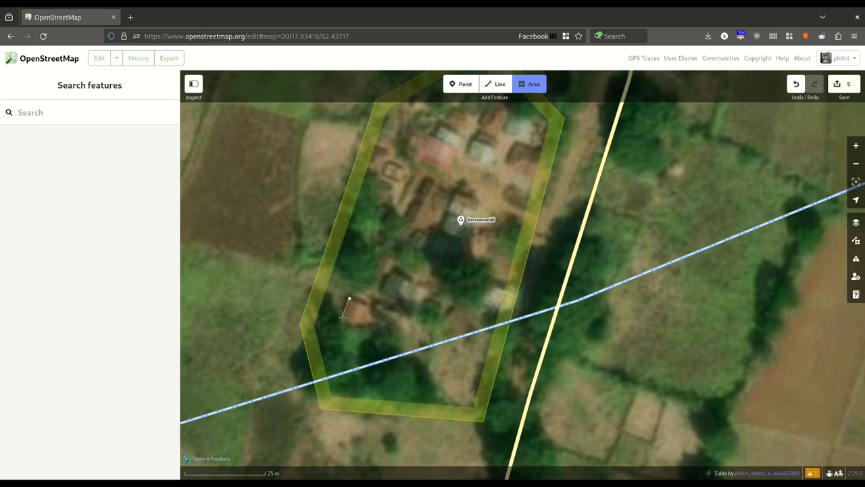
left_click(367, 306)
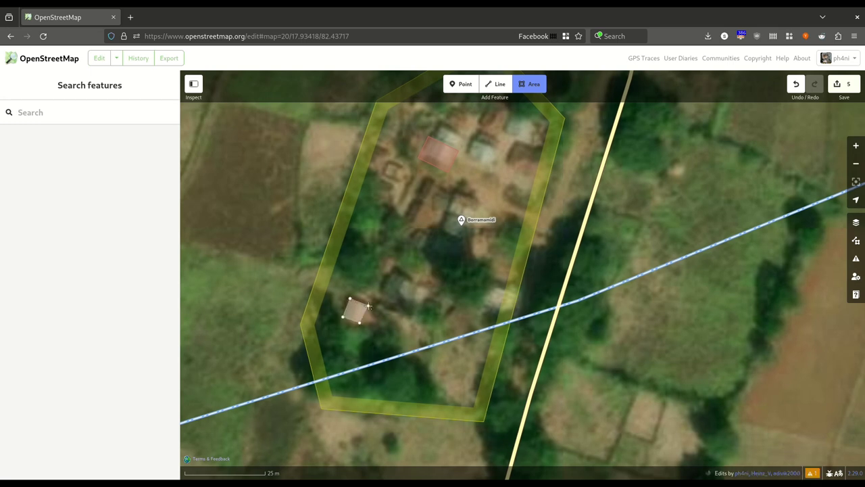
left_click(367, 307)
right_click(358, 306)
left_click(370, 350)
right_click(357, 319)
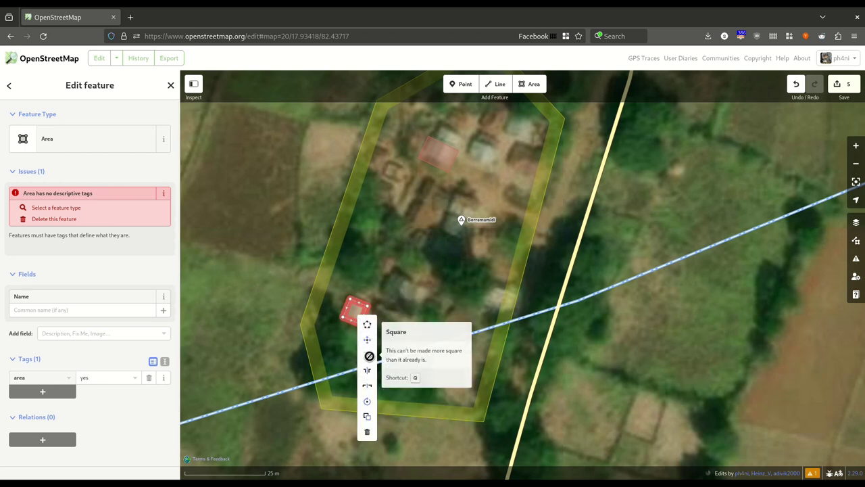
- Set the feature type of the southwestern house outline to House
left_click(383, 261)
left_click_drag(383, 261, 362, 305)
left_click_drag(455, 221, 435, 179)
left_click(316, 310)
left_click(112, 140)
left_click(111, 141)
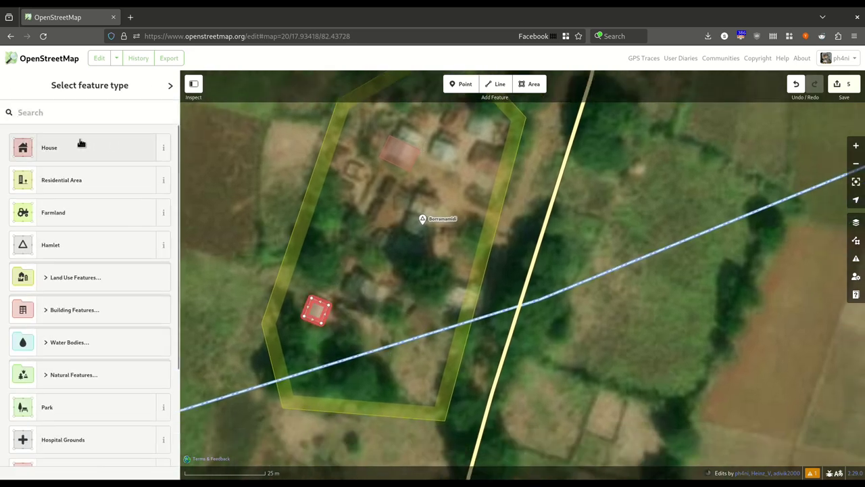
left_click(369, 248)
- Delete the tree point beside the bend of the tertiary road south of Borramamidi
scroll(370, 247, "down", 3)
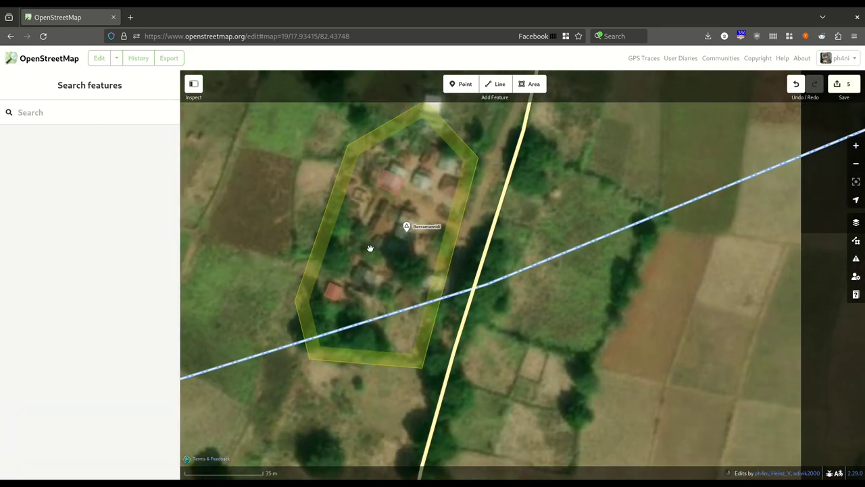
left_click_drag(363, 257, 354, 284)
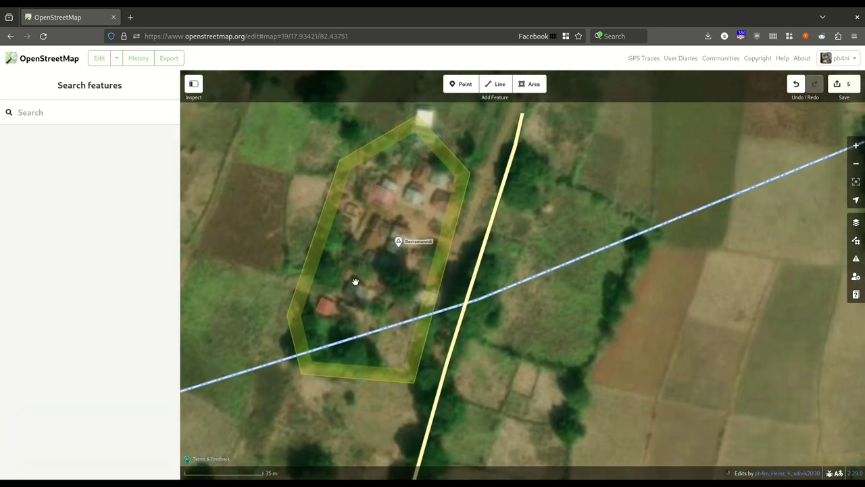
scroll(421, 332, "down", 1)
left_click_drag(462, 372, 479, 176)
scroll(476, 227, "down", 3)
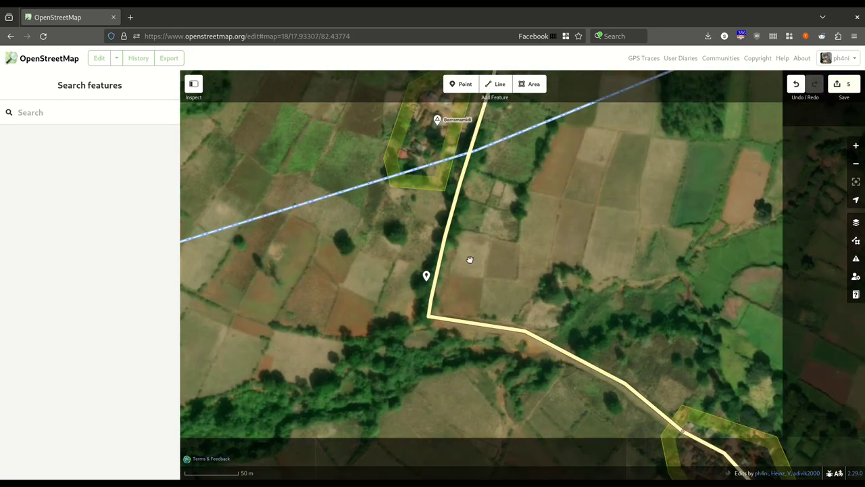
left_click(406, 297)
left_click_drag(355, 351, 379, 352)
left_click(445, 277)
key("Delete")
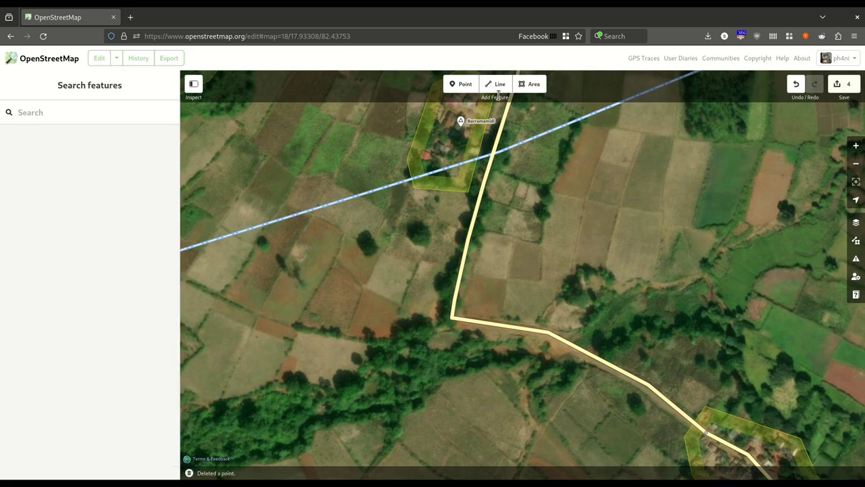
- Draw a line along the trees west of the road, from Borramamidi to the road bend, and make it a Tree Row
left_click(495, 84)
left_click(480, 165)
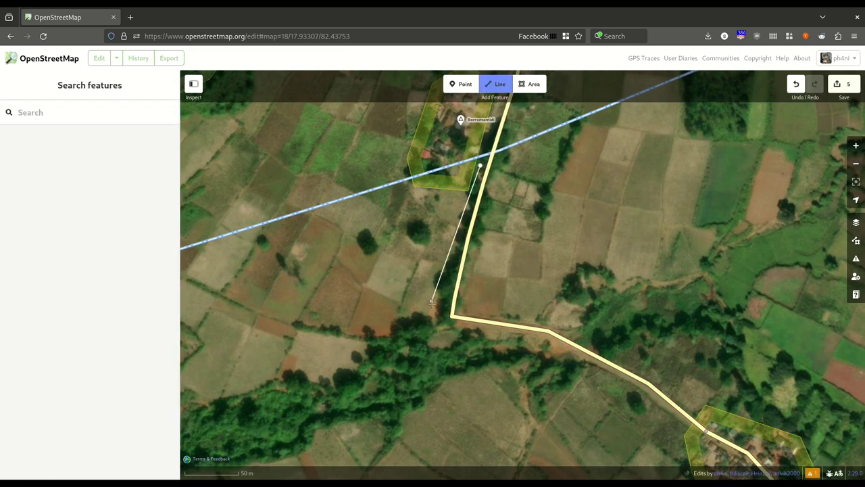
double_click(443, 313)
type("tree")
left_click(98, 154)
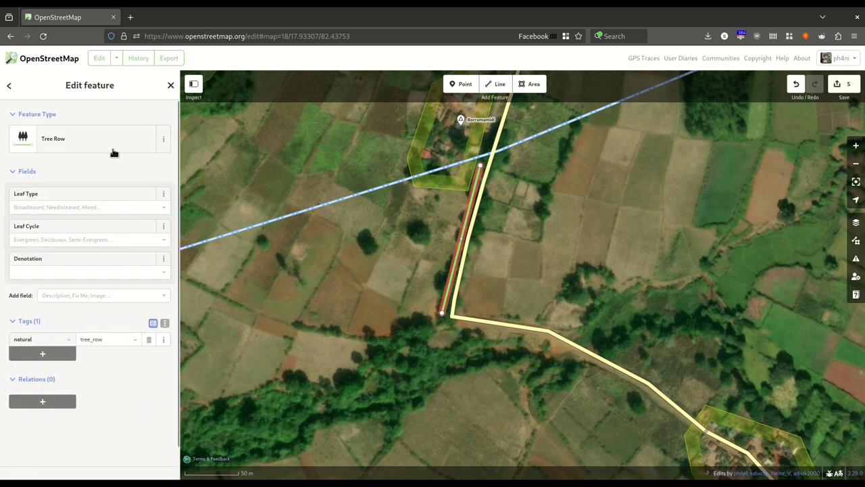
left_click(353, 280)
- Start an area around the fields northeast of Borramamidi, placing its northern edge from the dirt track eastward along the field boundary
left_click_drag(443, 153, 419, 287)
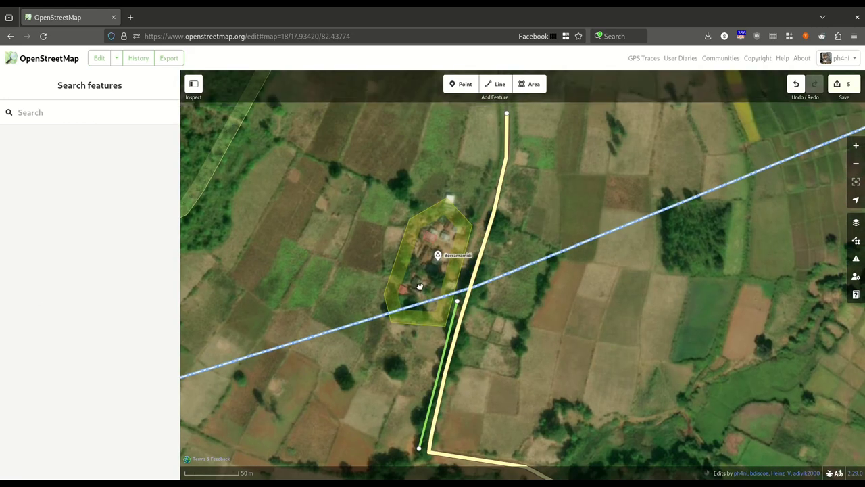
left_click_drag(585, 136, 541, 129)
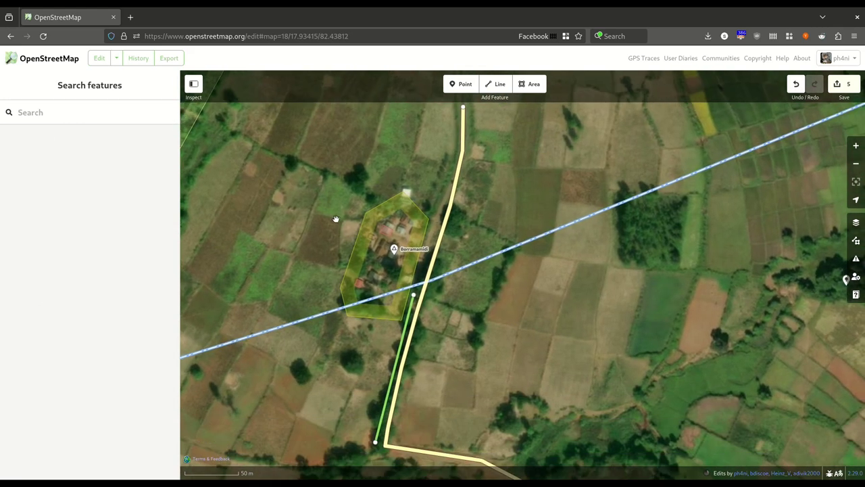
left_click(363, 241)
left_click_drag(302, 218, 300, 274)
scroll(297, 269, "down", 1)
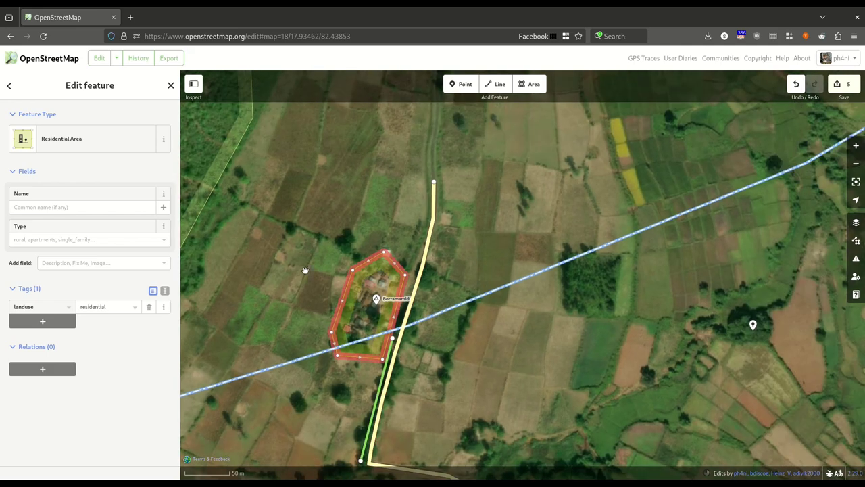
left_click(296, 269)
scroll(428, 200, "down", 2)
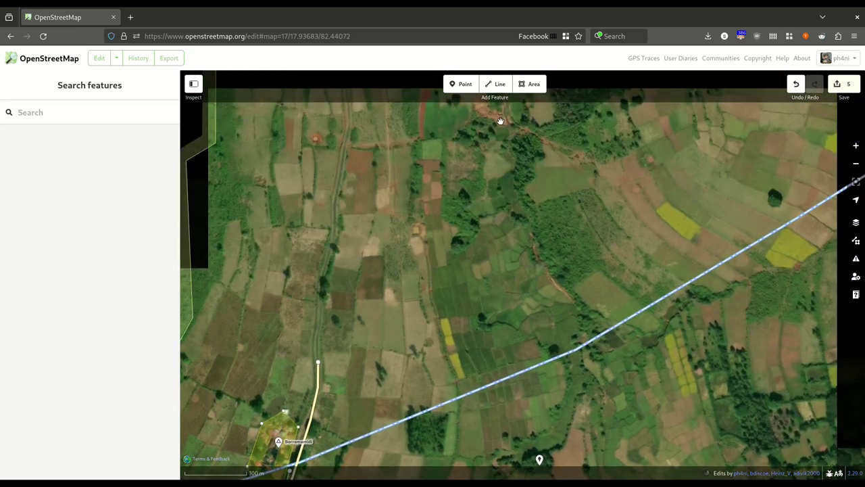
left_click(535, 88)
left_click_drag(383, 146, 380, 176)
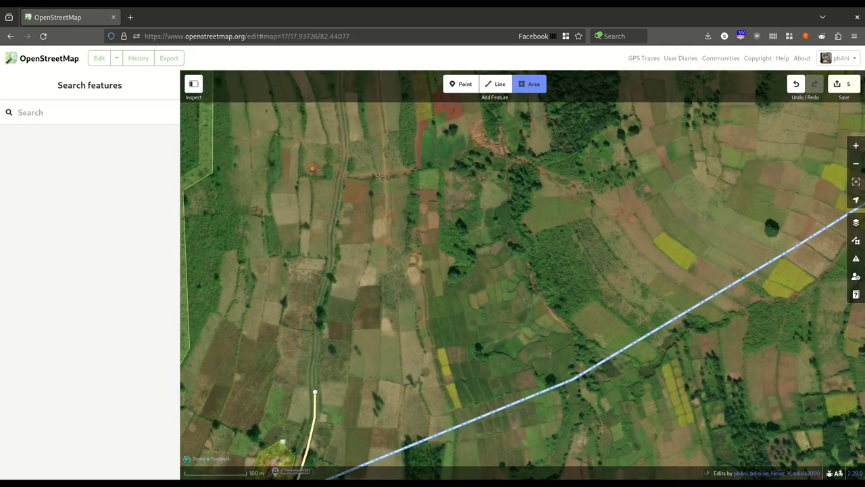
left_click(345, 177)
left_click(440, 166)
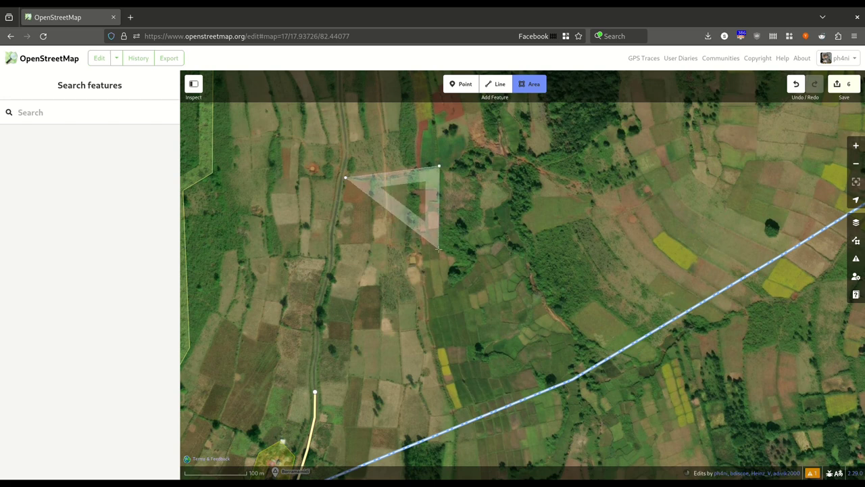
- Continue the field area's outline southeast along the edge of the vegetation to just beyond the administrative boundary line
left_click(460, 261)
left_click(527, 239)
left_click(537, 295)
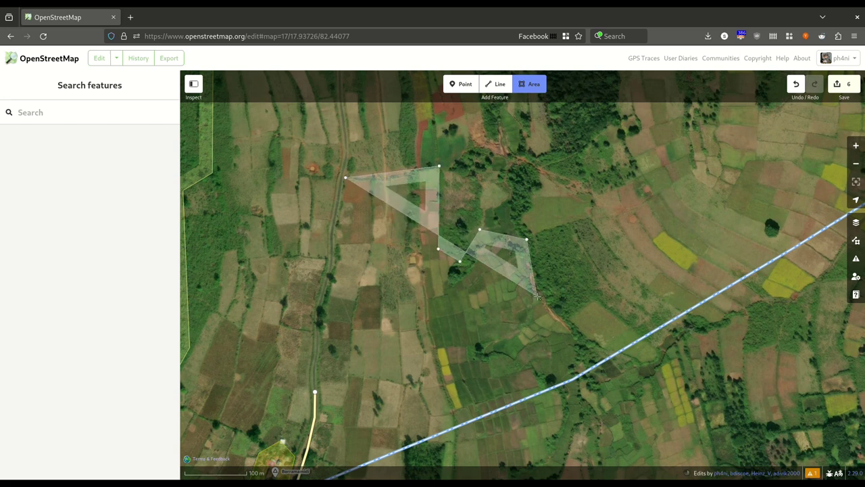
left_click(566, 336)
left_click(581, 396)
- Continue the field area's outline southwest along the southern edge of the fields to the bend of the tertiary road
left_click_drag(580, 429, 556, 248)
left_click(543, 264)
left_click(520, 294)
left_click(462, 323)
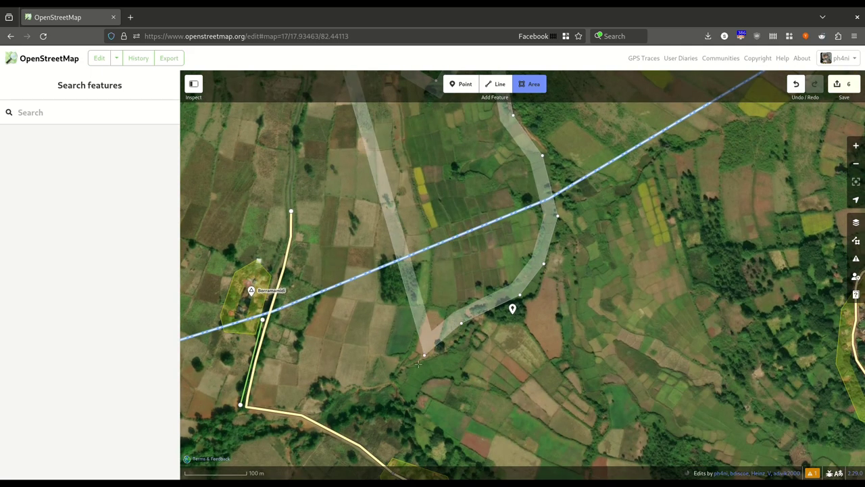
left_click(424, 354)
left_click(388, 385)
left_click(323, 394)
left_click(293, 408)
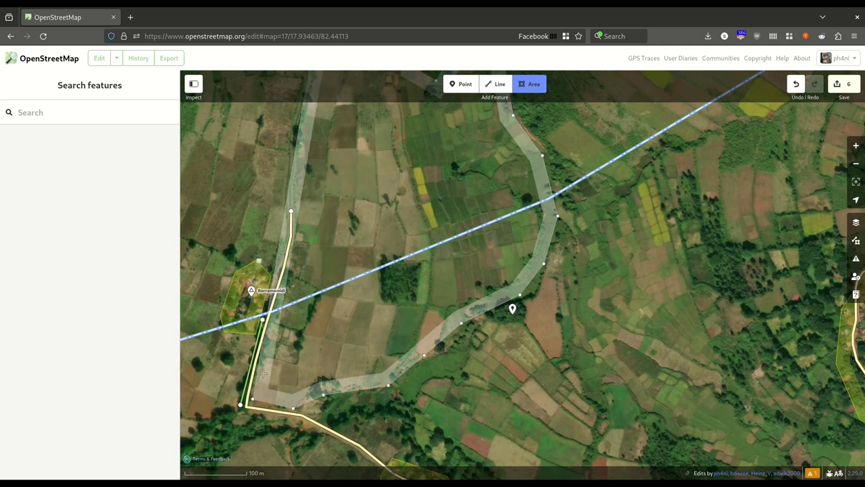
- Complete the field area's outline northward along the eastern side of the road and dirt track, and close it at its northwestern corner
scroll(284, 296, "up", 1)
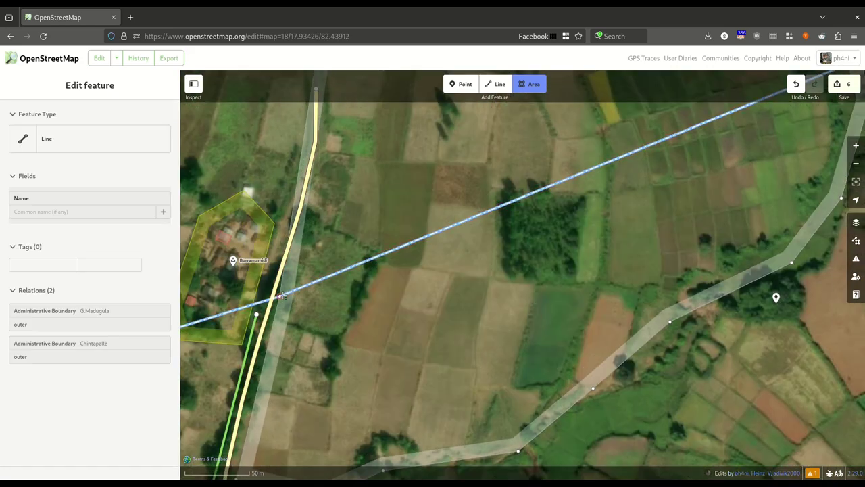
left_click(291, 293)
left_click(316, 189)
left_click_drag(337, 124, 322, 339)
left_click(315, 238)
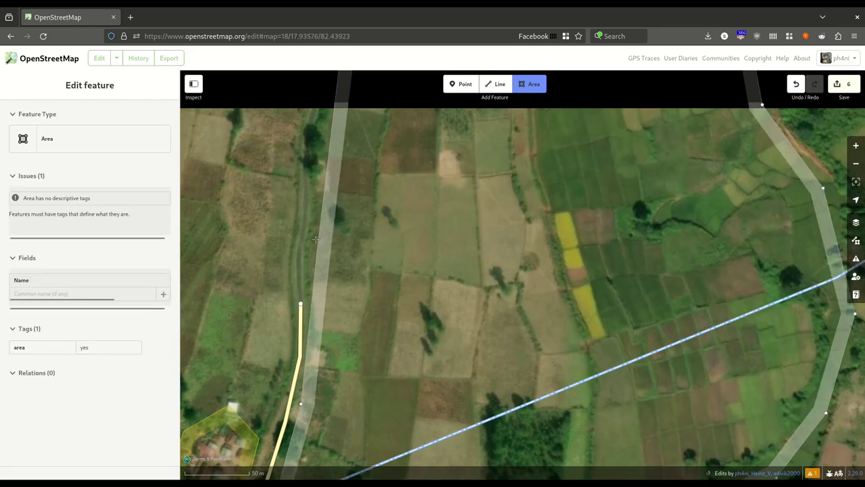
left_click_drag(336, 130, 317, 317)
left_click(313, 276)
key("Escape")
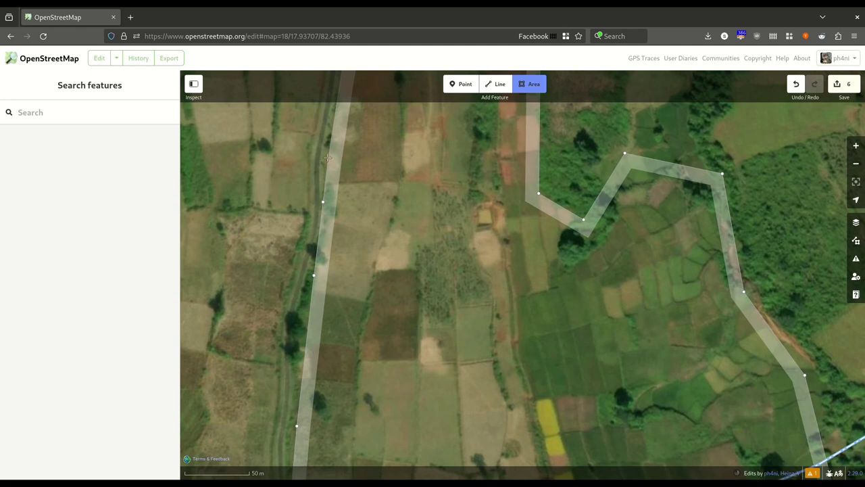
left_click_drag(335, 94, 323, 313)
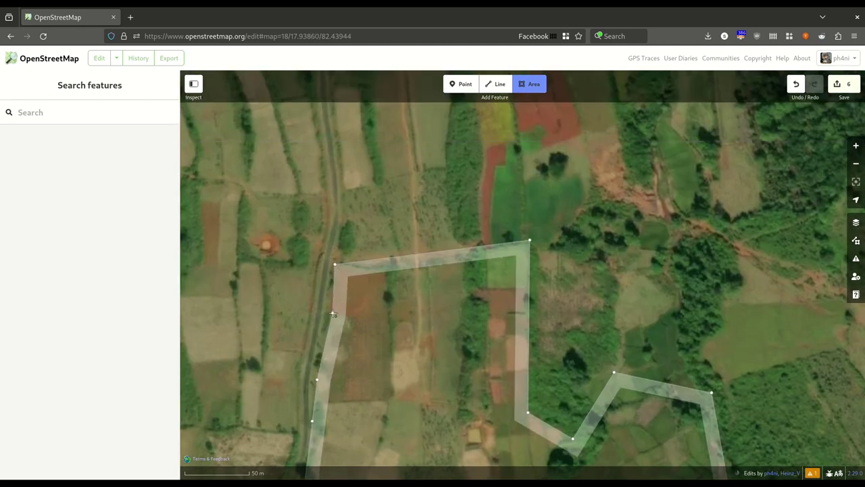
left_click(323, 312)
- Set the new field area's feature type to Farmland and deselect it
type("farms")
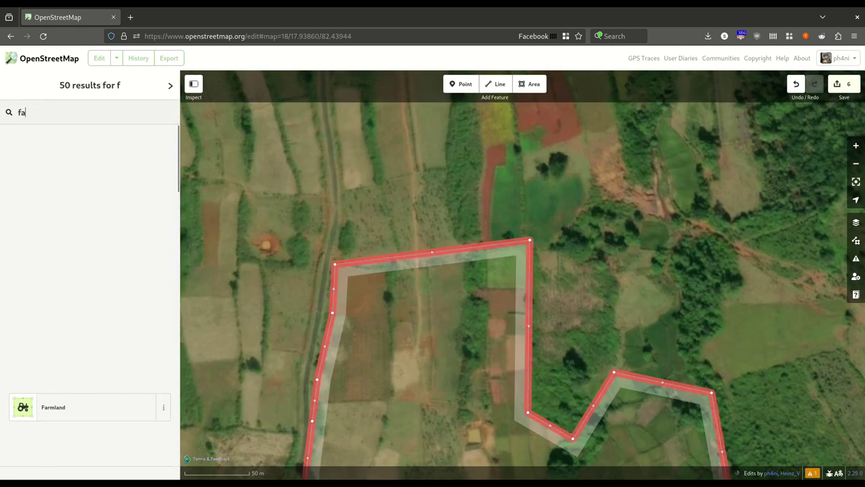
key("BackSpace")
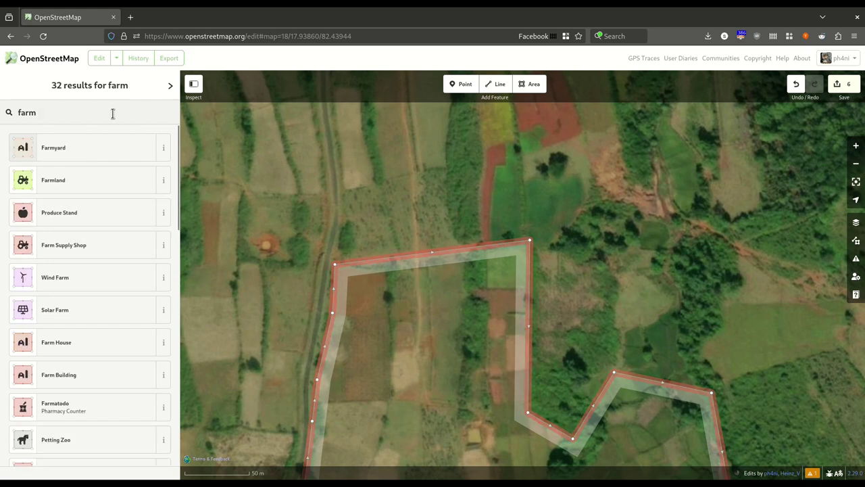
left_click(116, 178)
scroll(357, 205, "down", 3)
scroll(358, 205, "down", 1)
left_click(357, 205)
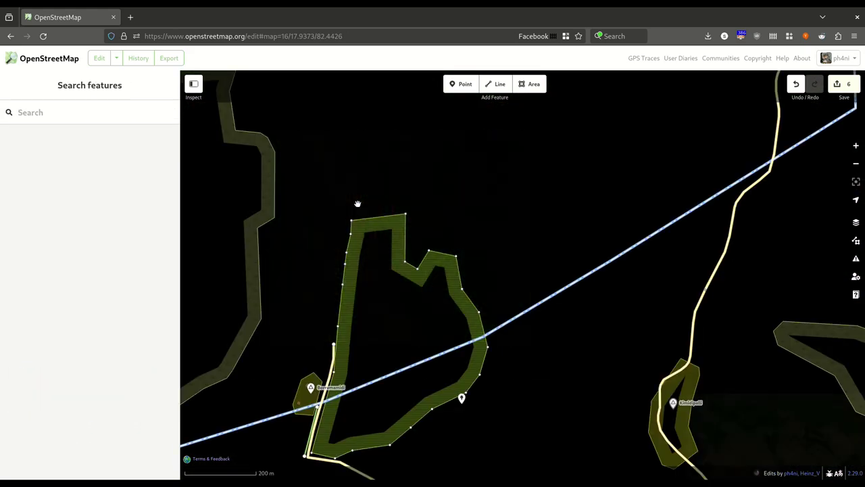
- Upload the map edits with the changeset comment "Added some village data"
left_click_drag(368, 340, 390, 248)
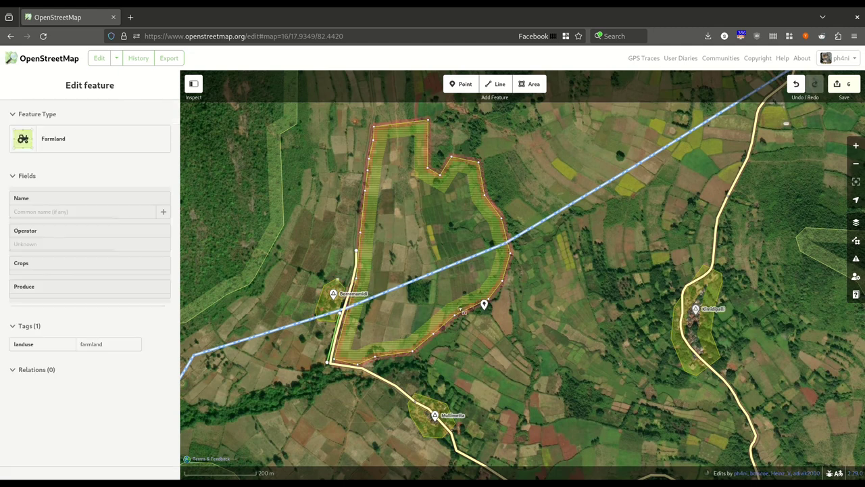
left_click_drag(441, 329, 498, 264)
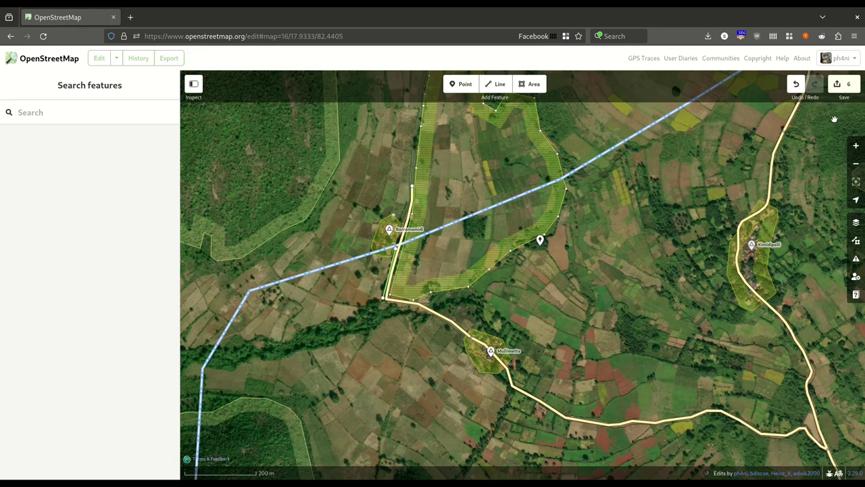
left_click(845, 86)
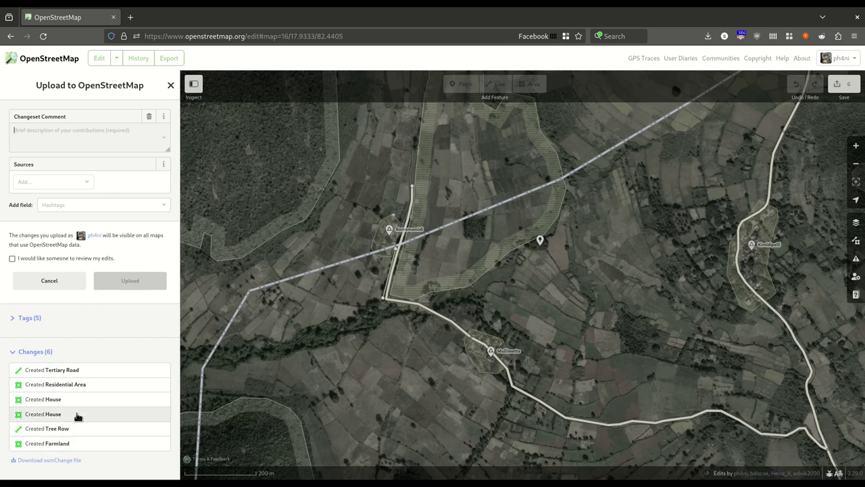
left_click(72, 129)
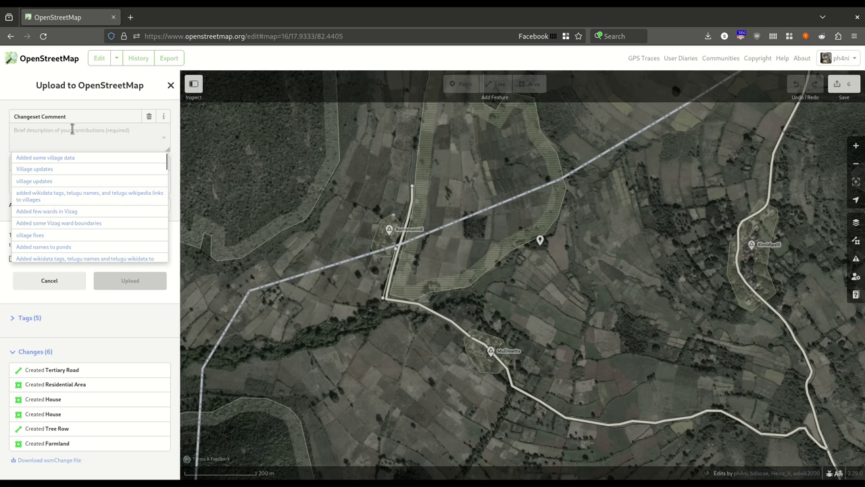
type("Added")
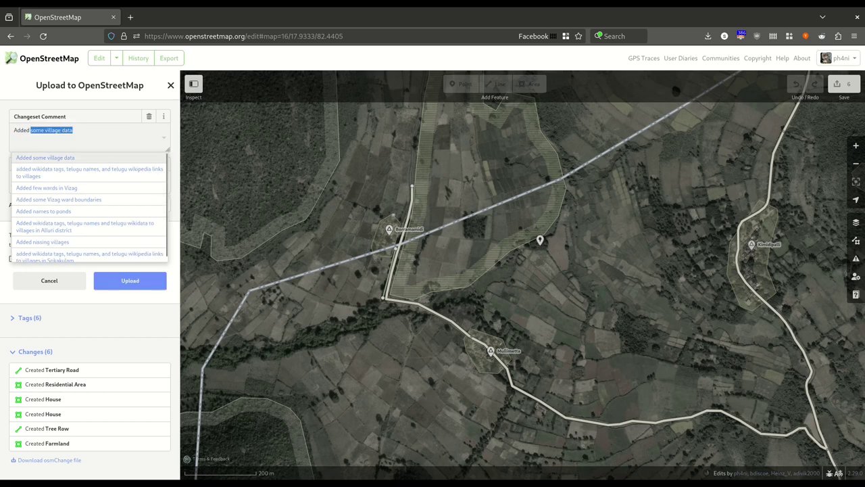
type(" some village data")
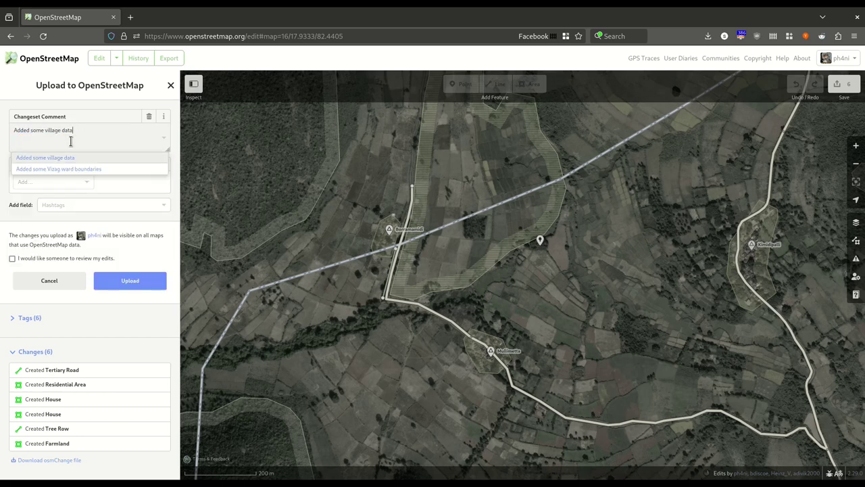
left_click(139, 287)
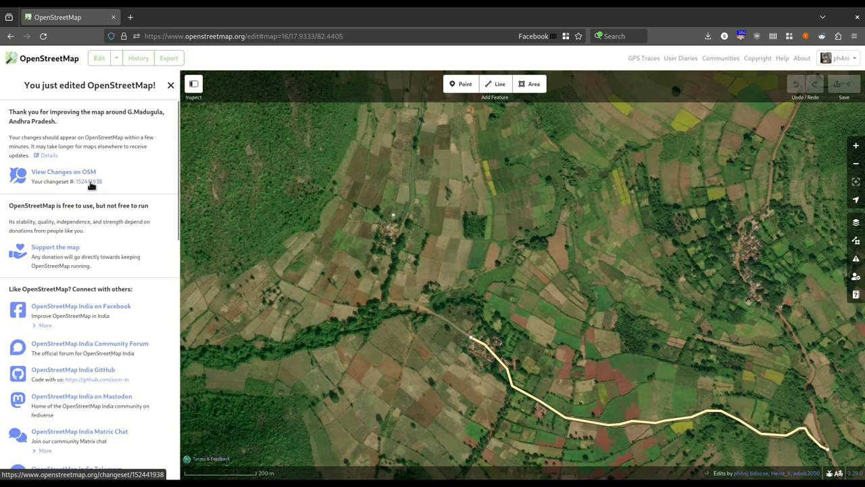
- Open the uploaded changeset's page and examine its comment, tags, ways, nodes and extent on the map
left_click(91, 184)
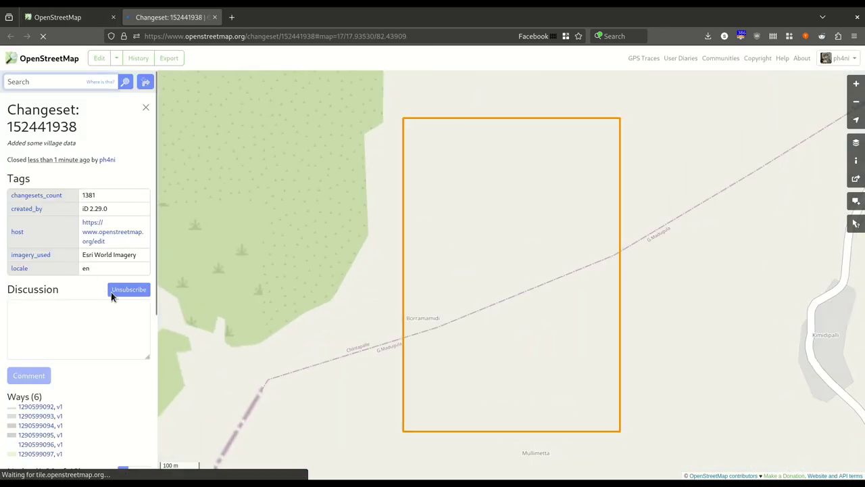
scroll(80, 390, "down", 4)
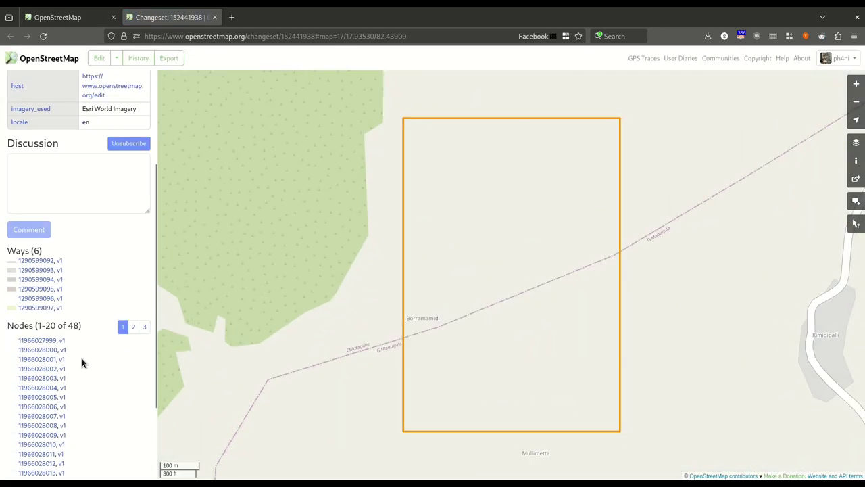
scroll(81, 363, "up", 4)
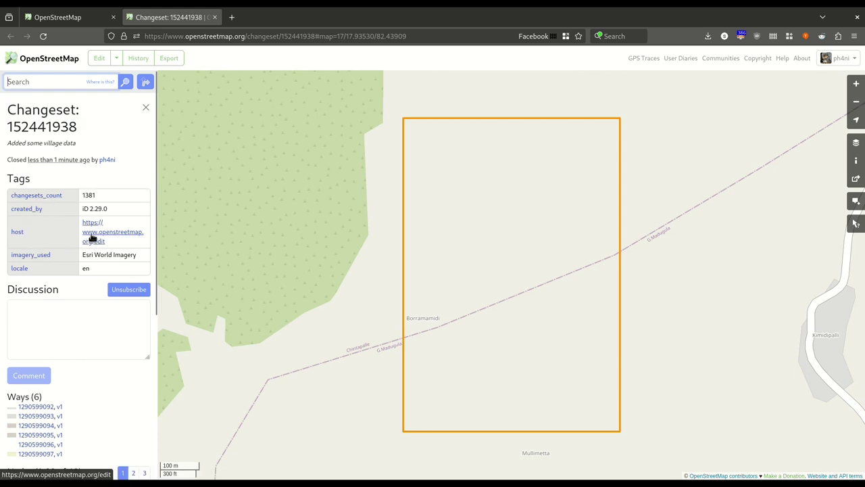
left_click_drag(238, 36, 162, 36)
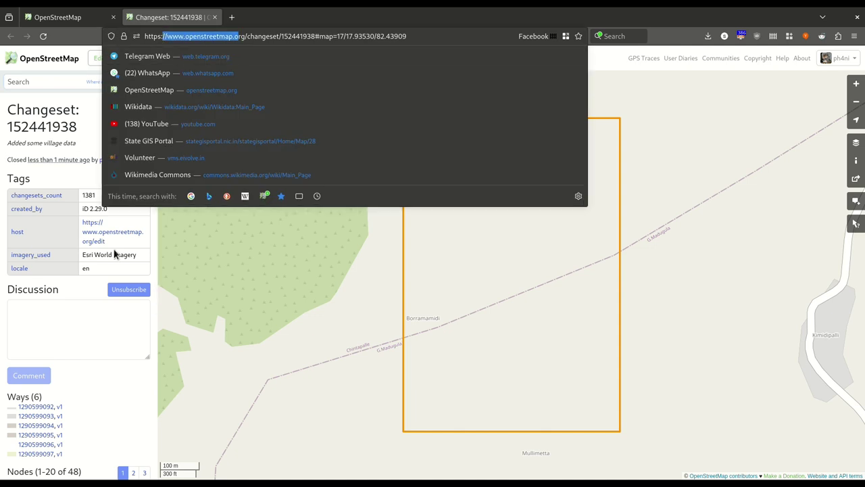
left_click(67, 289)
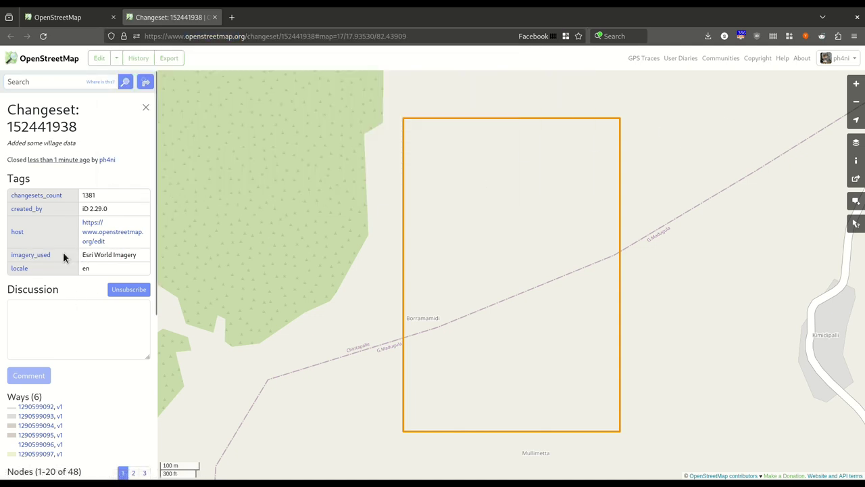
scroll(87, 211, "down", 2)
scroll(87, 211, "up", 2)
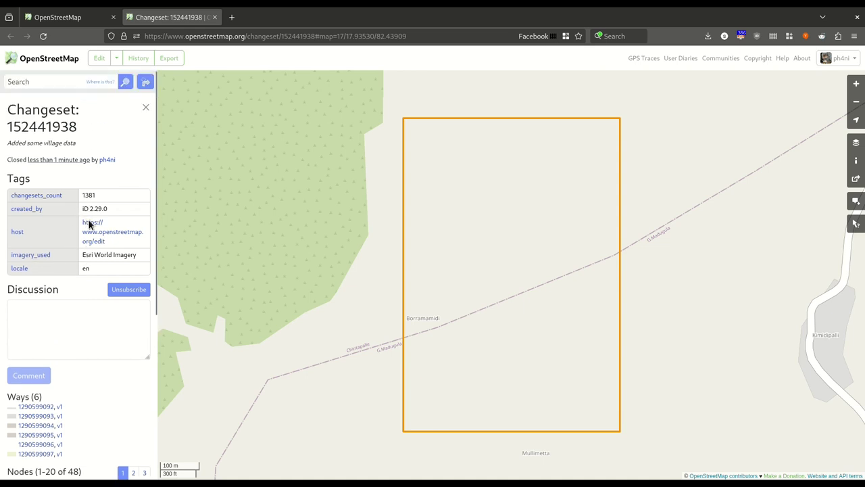